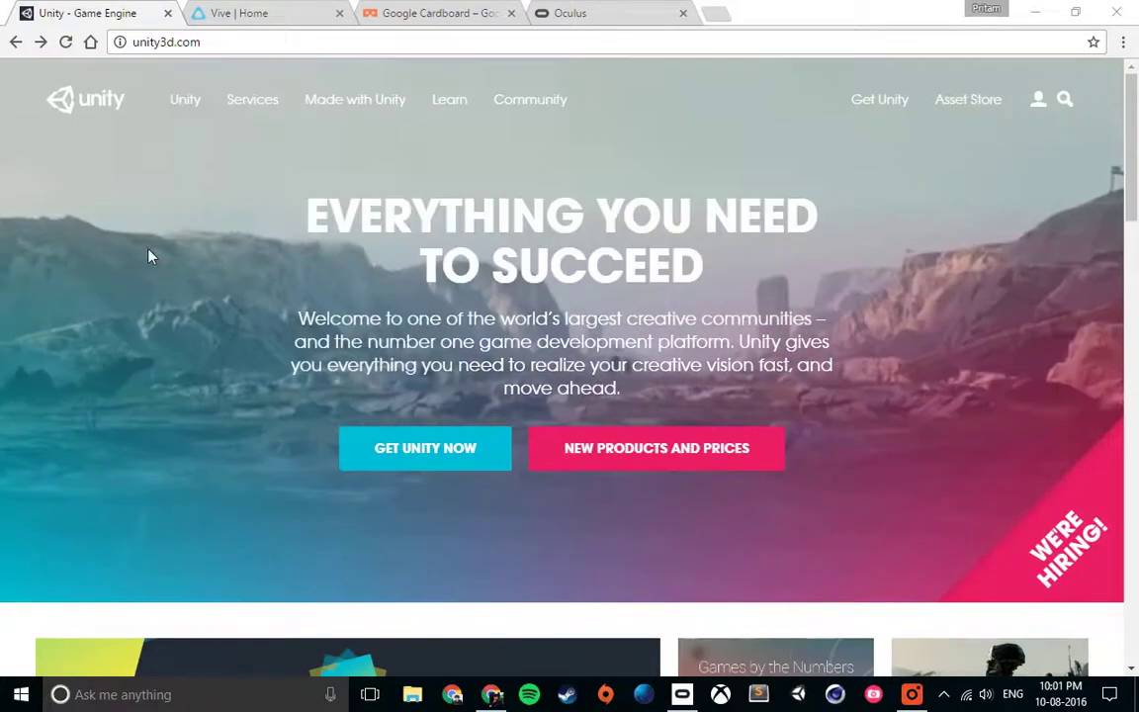
- Browse the Vive, Google Cardboard and Oculus pages in the Chrome tabs
key(ctrl+Tab)
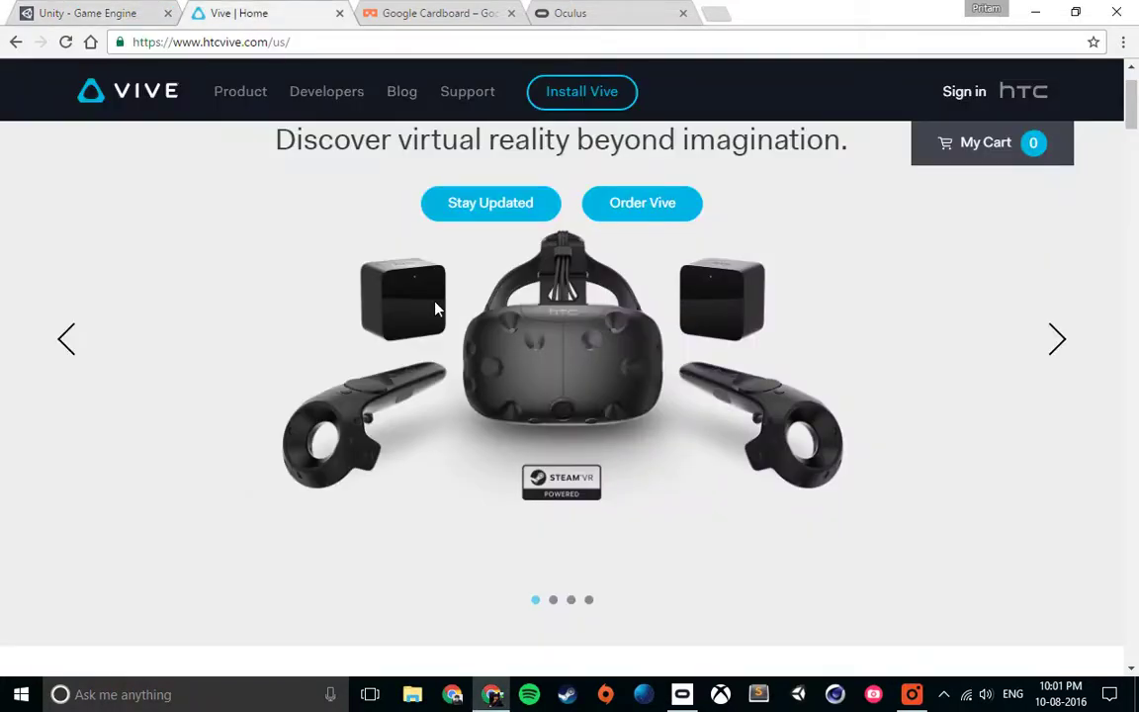
key(ctrl+Tab)
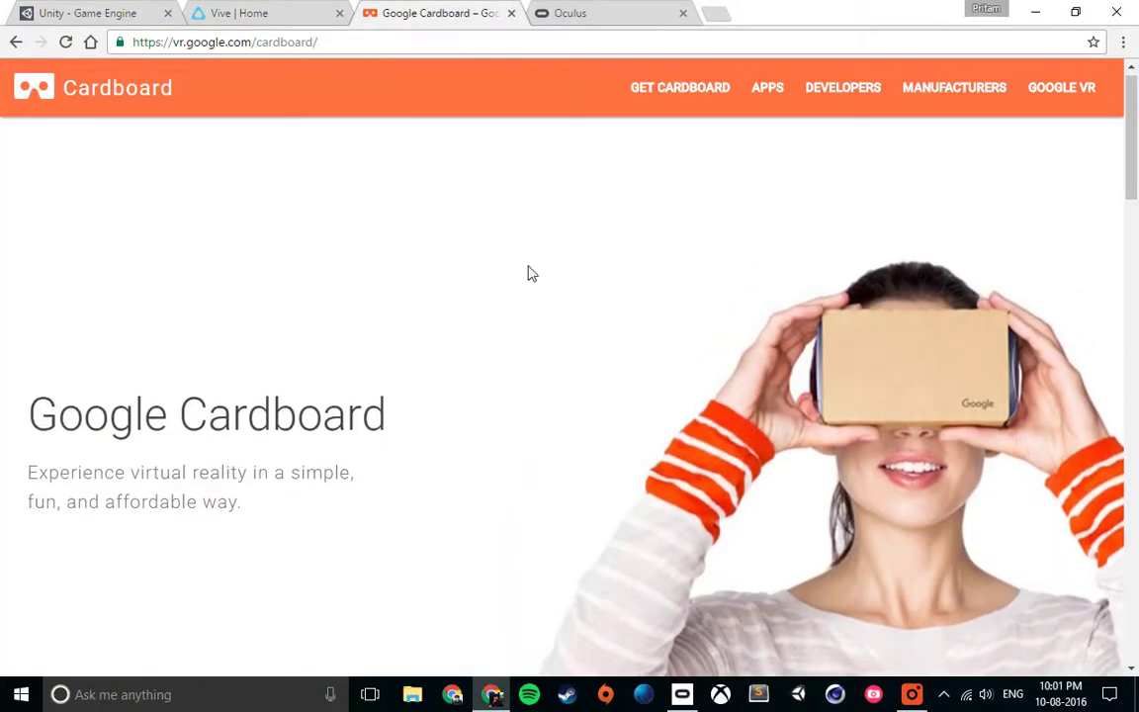
key(ctrl+Tab)
scroll(505, 394, down, 5)
scroll(504, 394, down, 6)
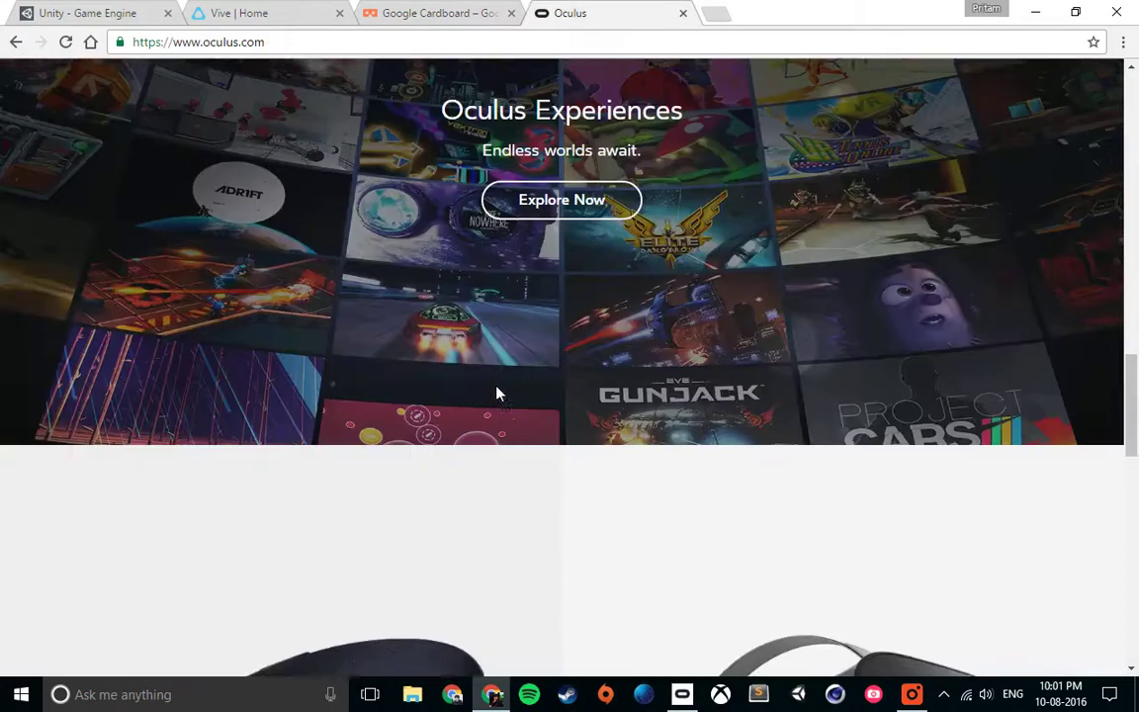
scroll(499, 394, down, 4)
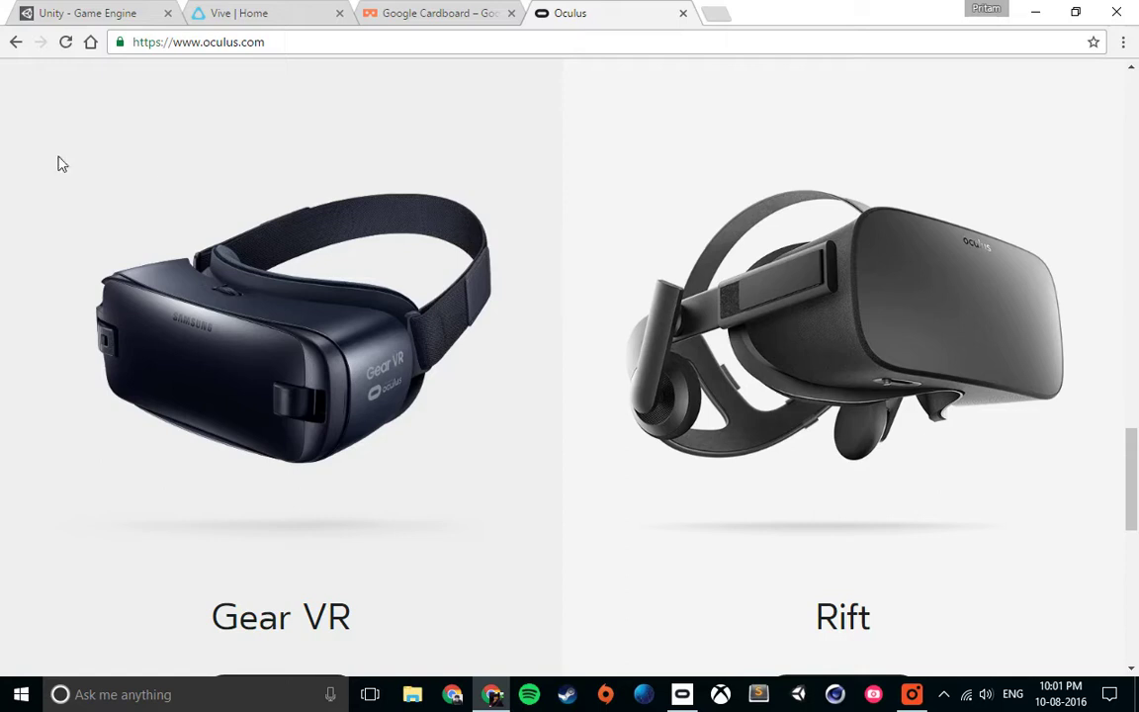
- View the Unity plans page, then minimize Chrome and launch Unity 5.4.0f3 from the desktop
click(49, 10)
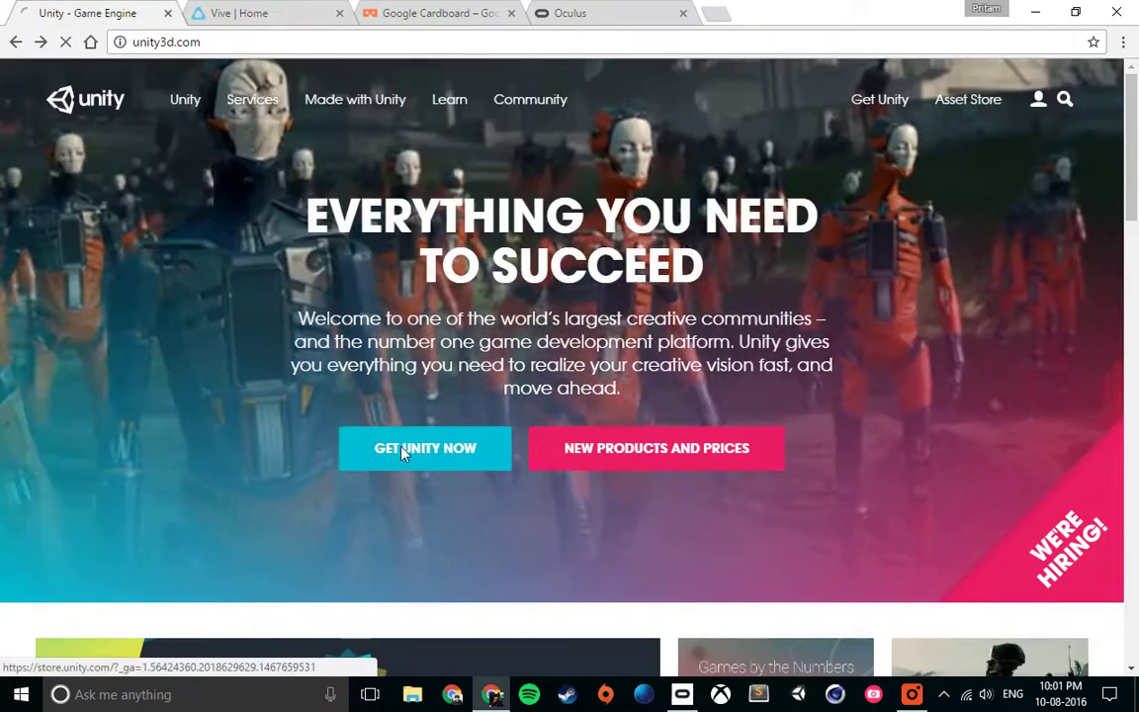
click(407, 453)
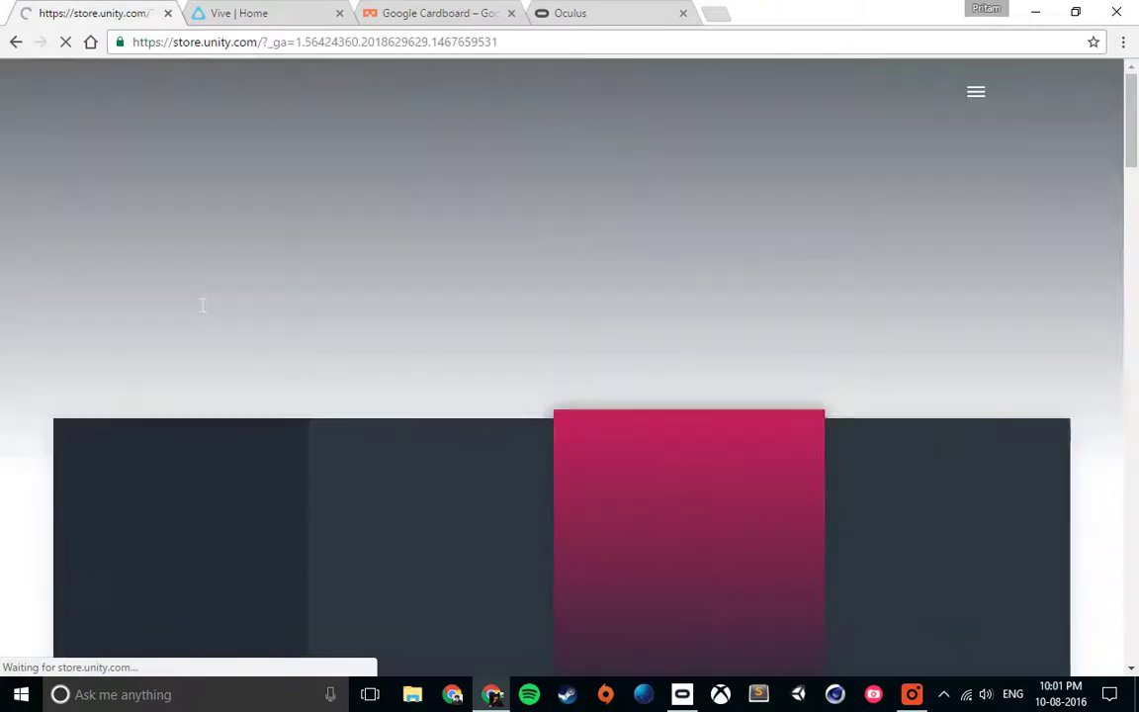
scroll(106, 291, down, 3)
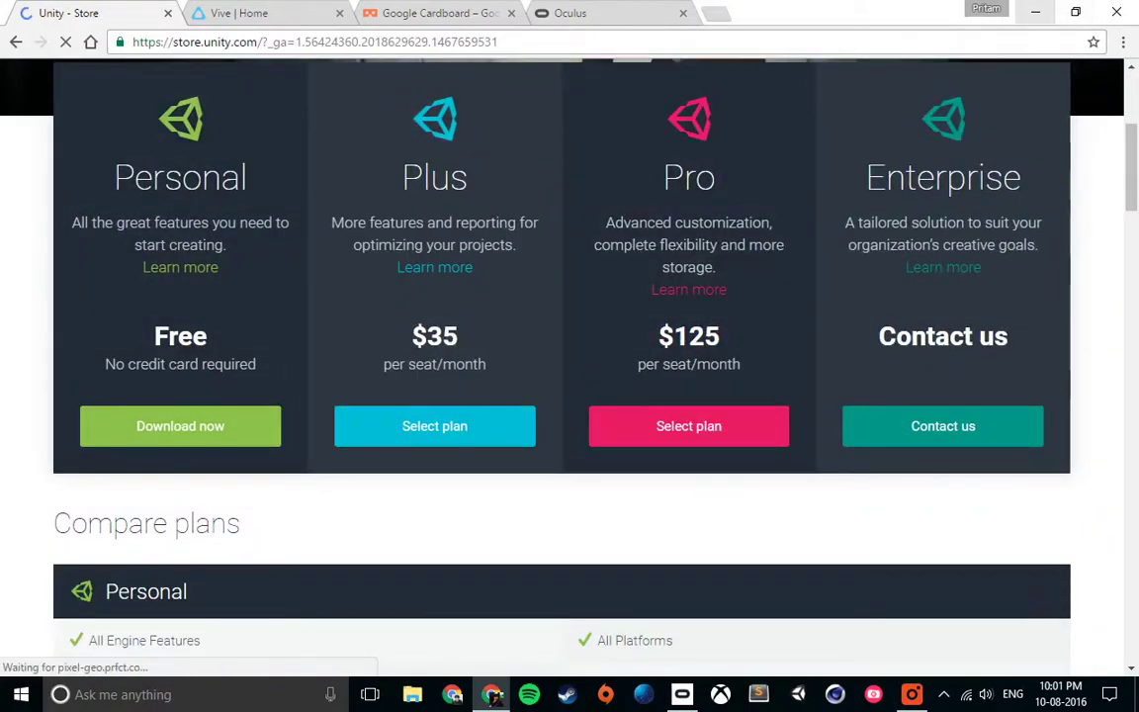
click(1035, 11)
double_click(32, 222)
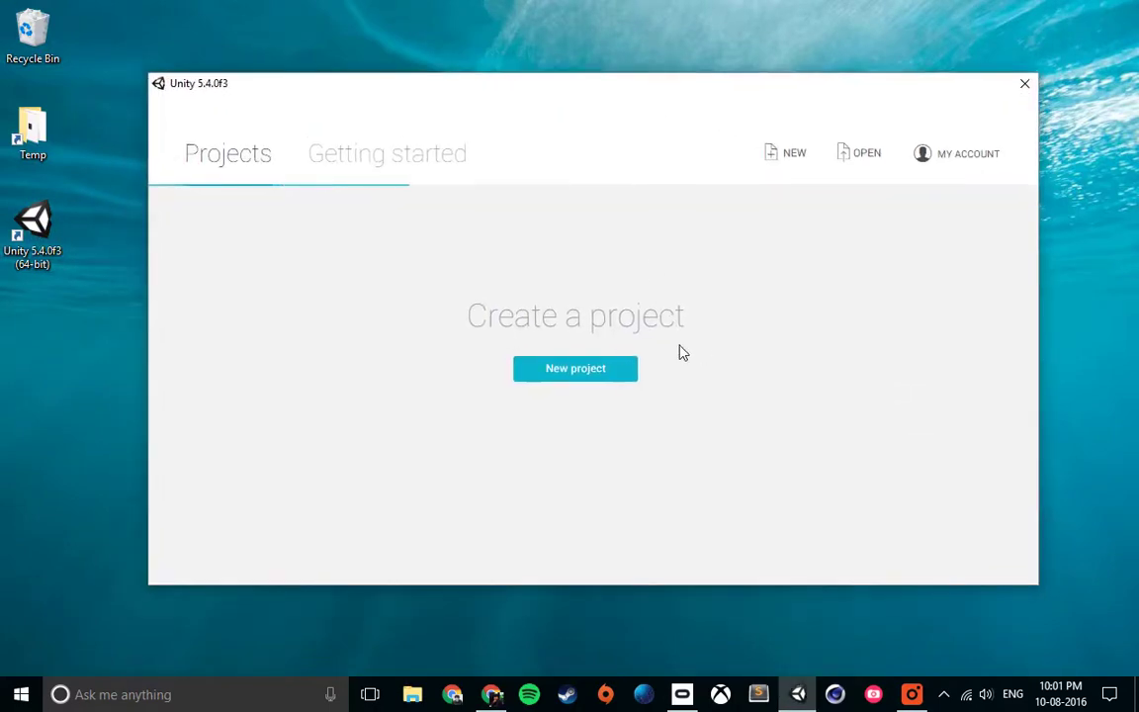
- Create a new 3D project named Test inside a new Desktop folder called Test
click(612, 371)
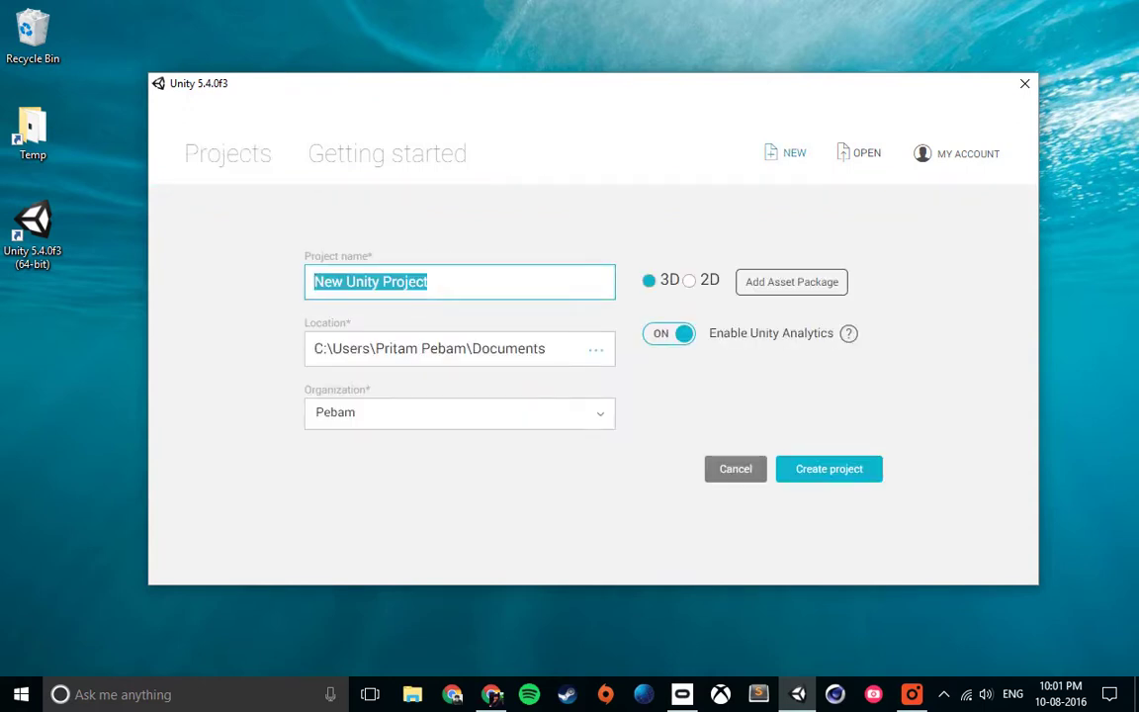
text(Test)
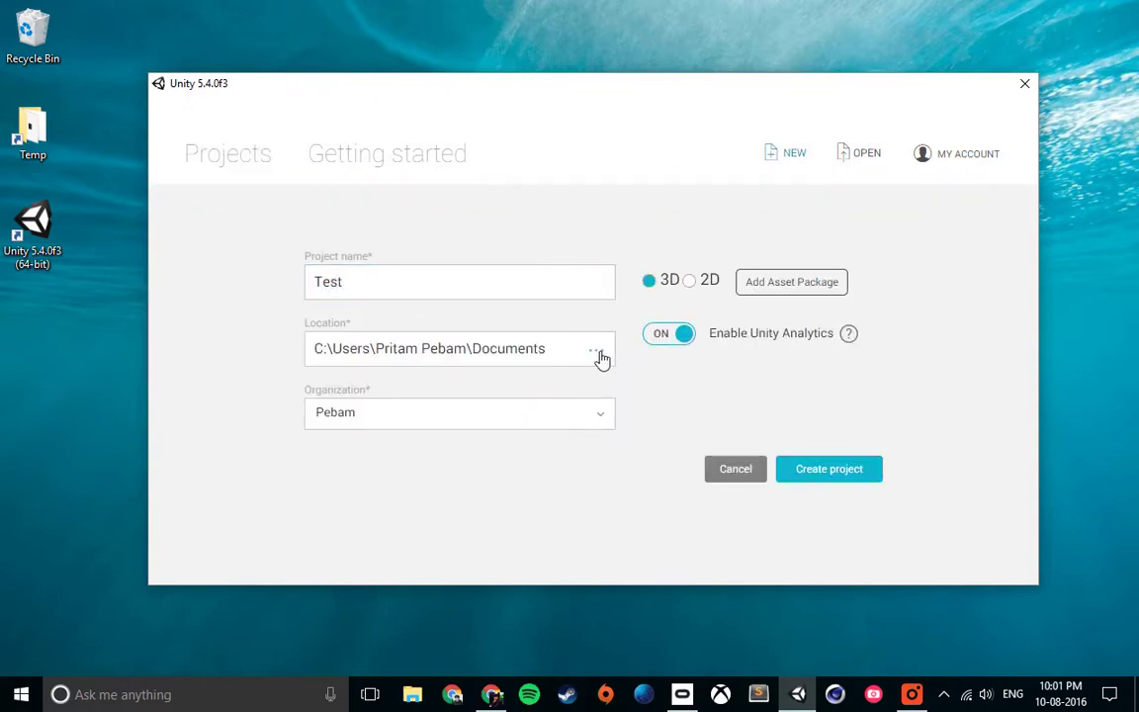
click(597, 352)
click(247, 363)
right_click(376, 431)
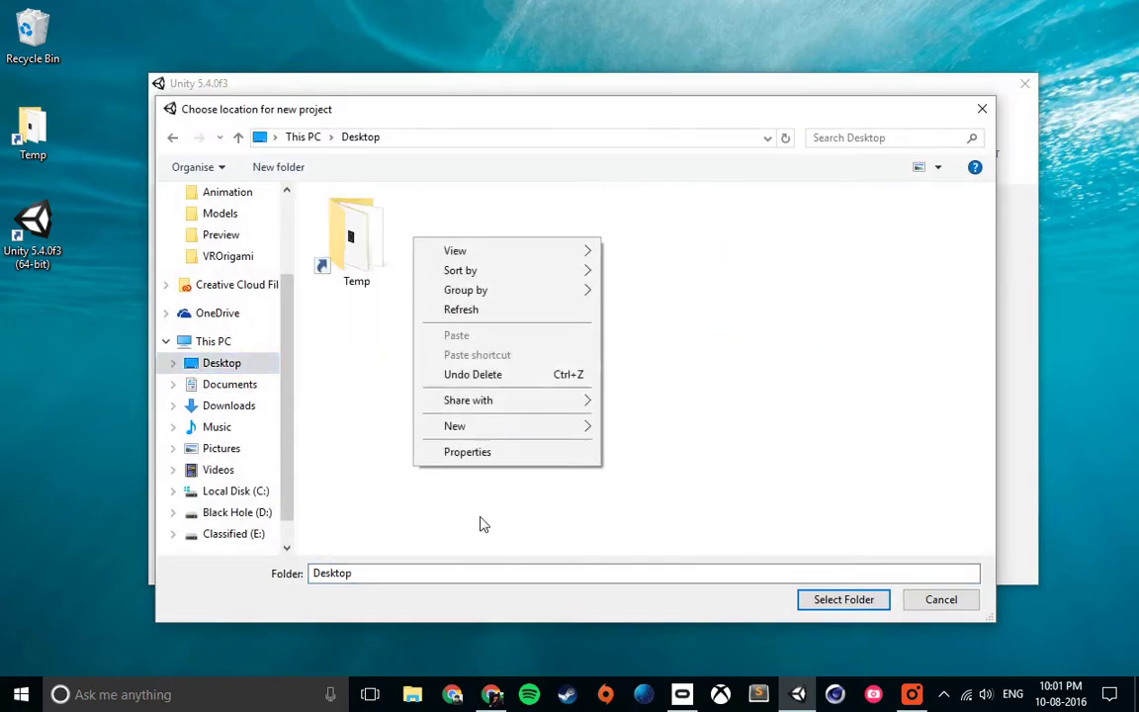
mouse_move(488, 445)
click(651, 433)
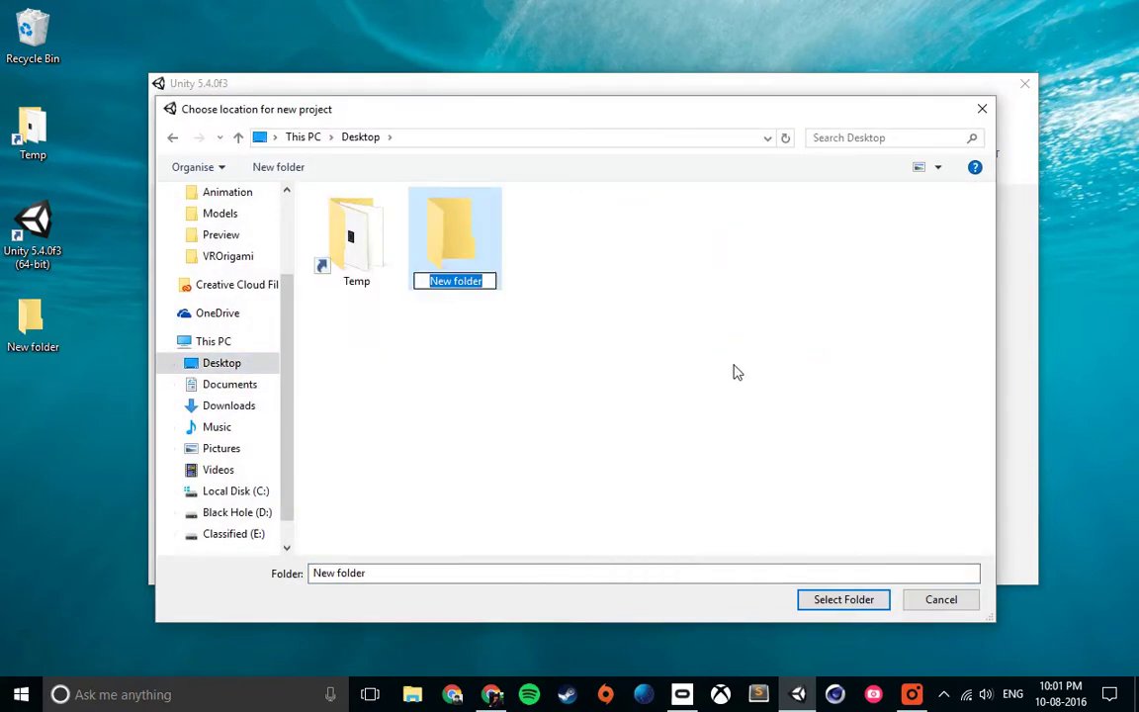
text(Test)
click(850, 600)
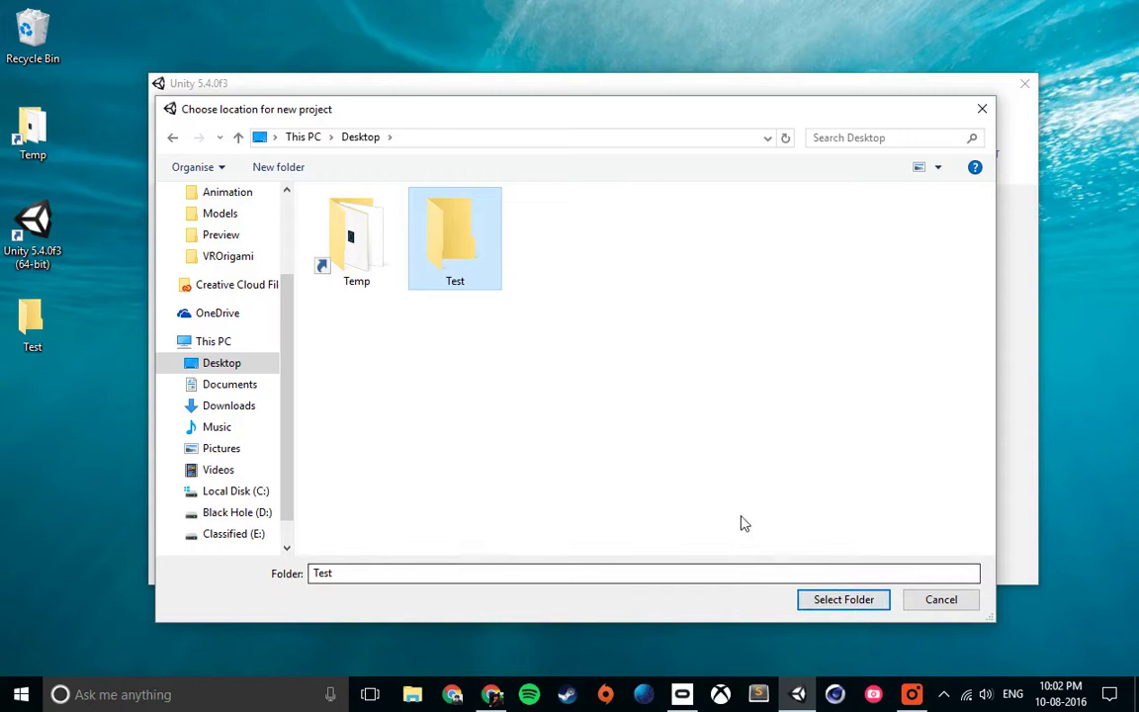
click(853, 600)
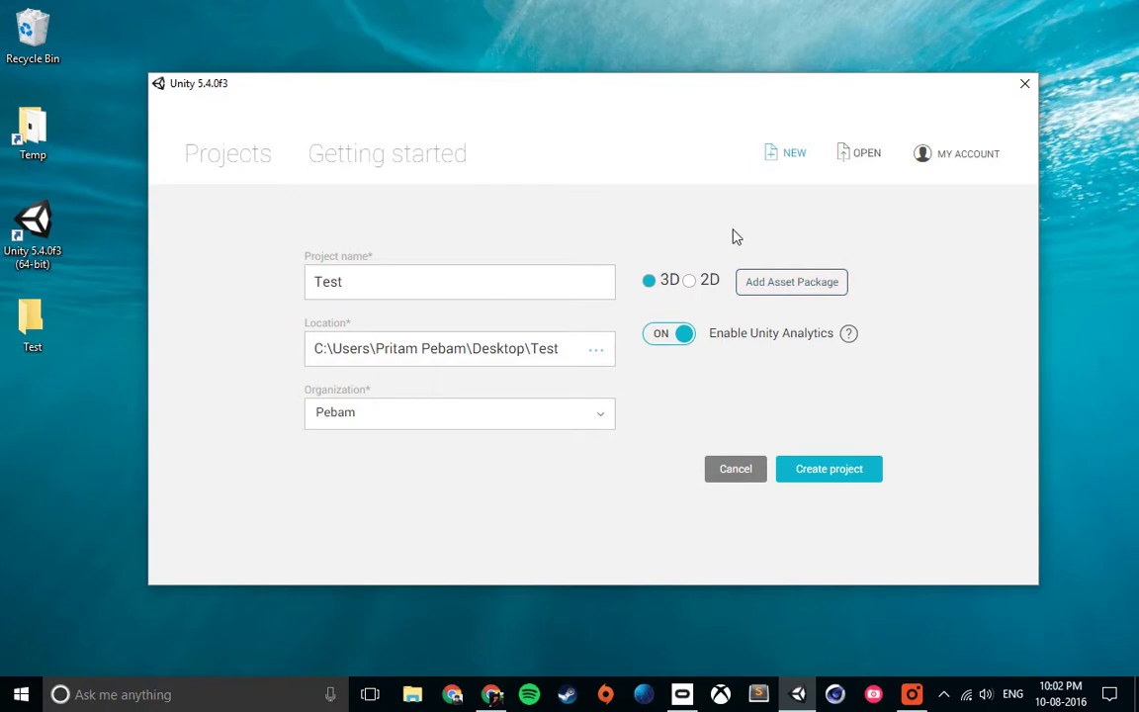
click(833, 473)
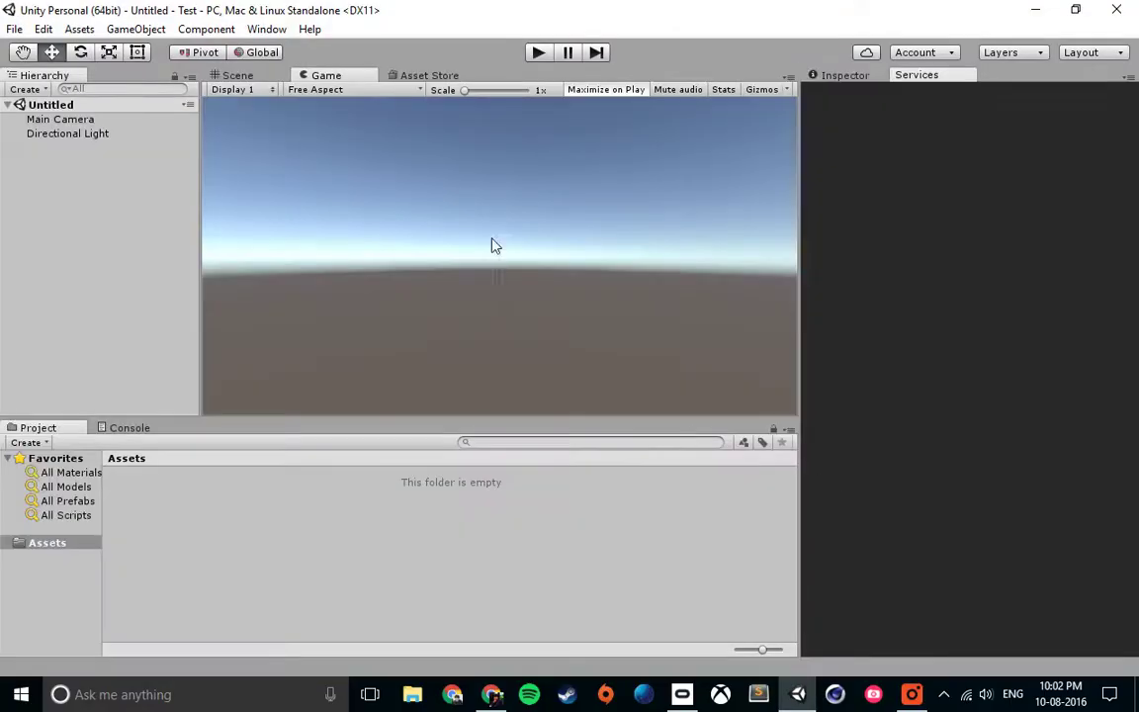
- Switch to the Scene view and select Main Camera and Directional Light in the Hierarchy
click(237, 76)
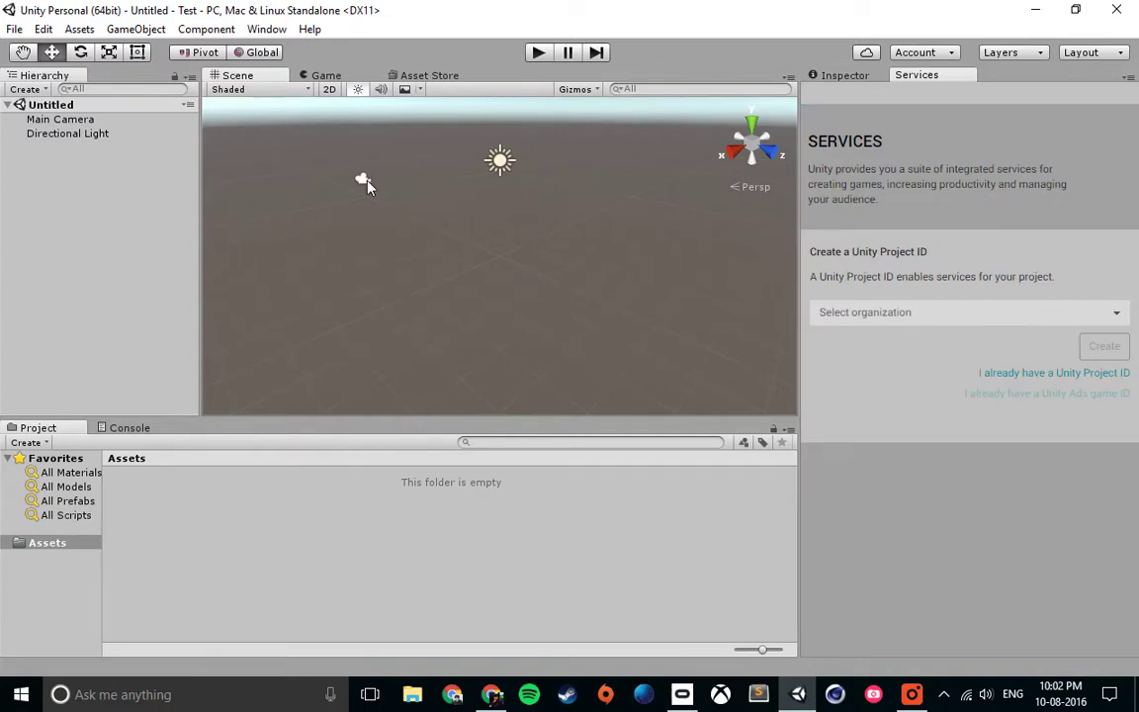
click(55, 119)
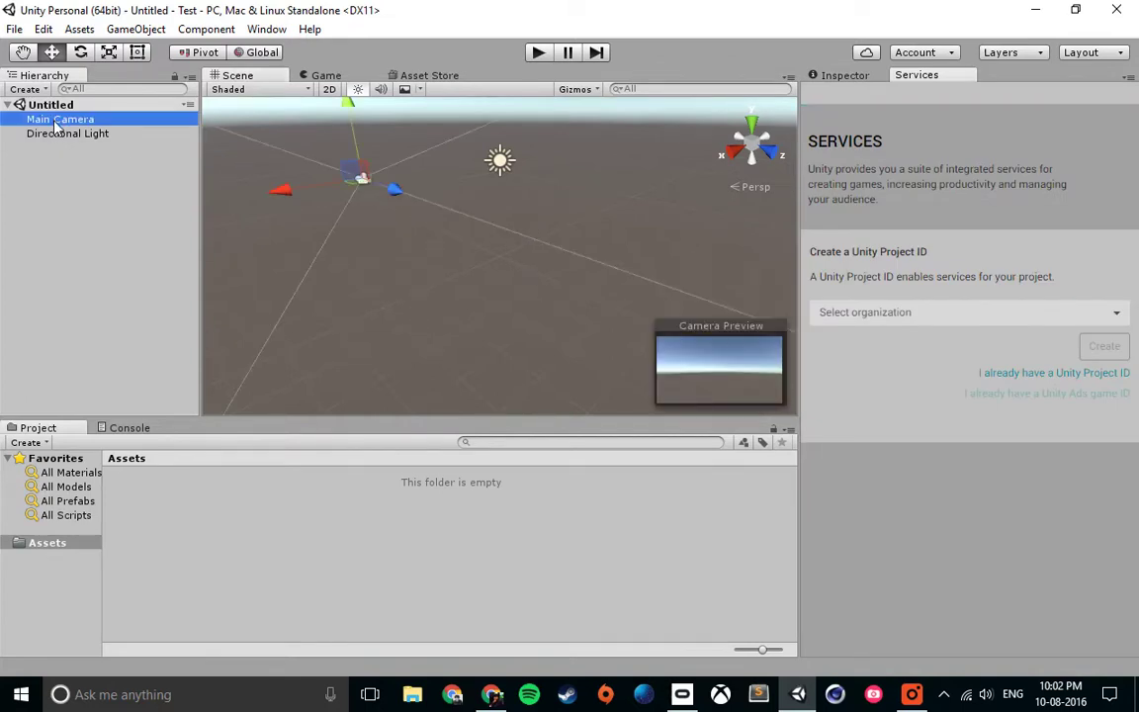
click(61, 134)
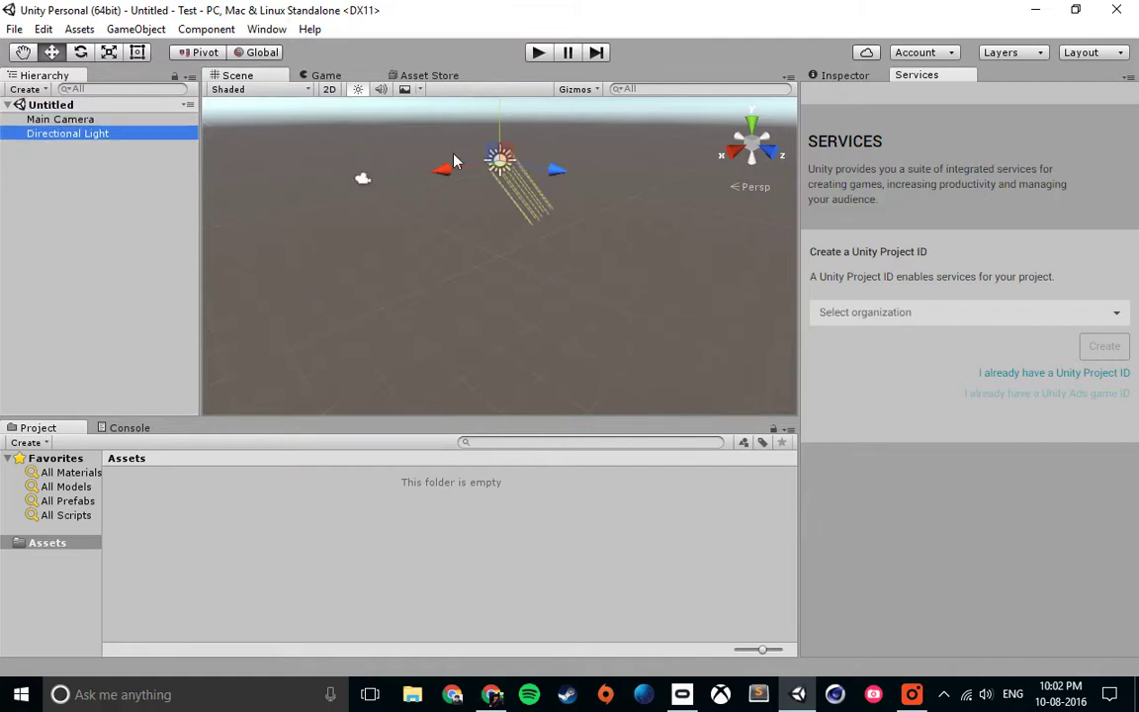
- Select the camera in the Scene view, deselect it, and orbit around the scene
click(362, 181)
key(ctrl+z)
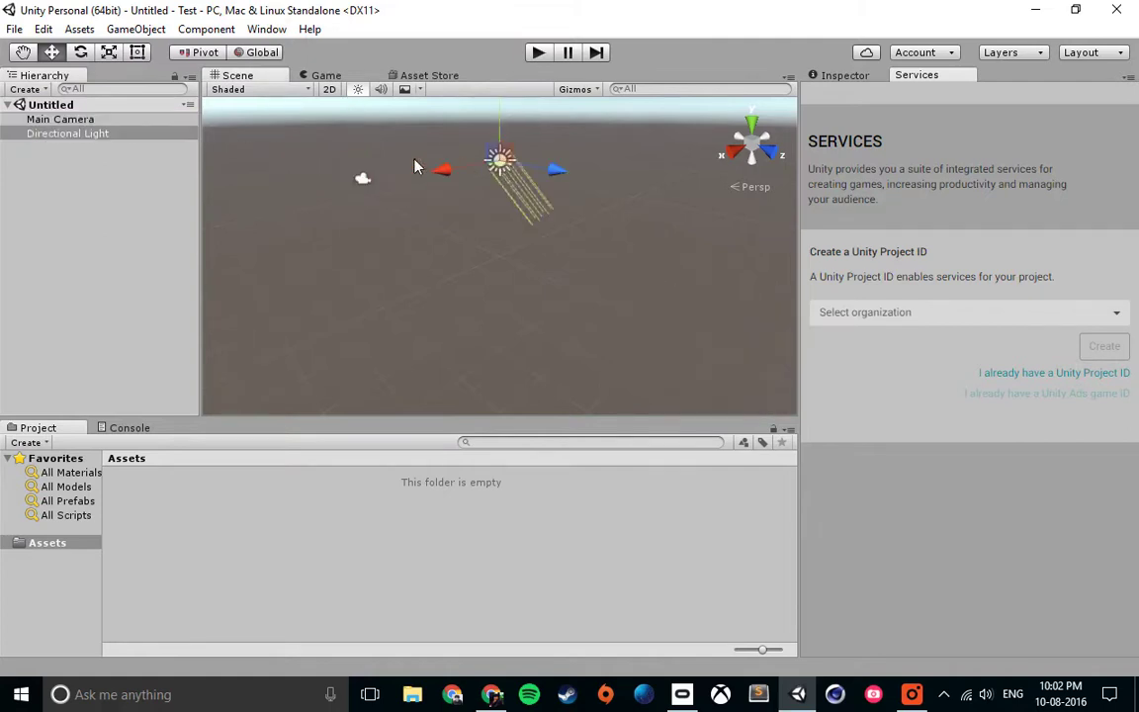
click(364, 178)
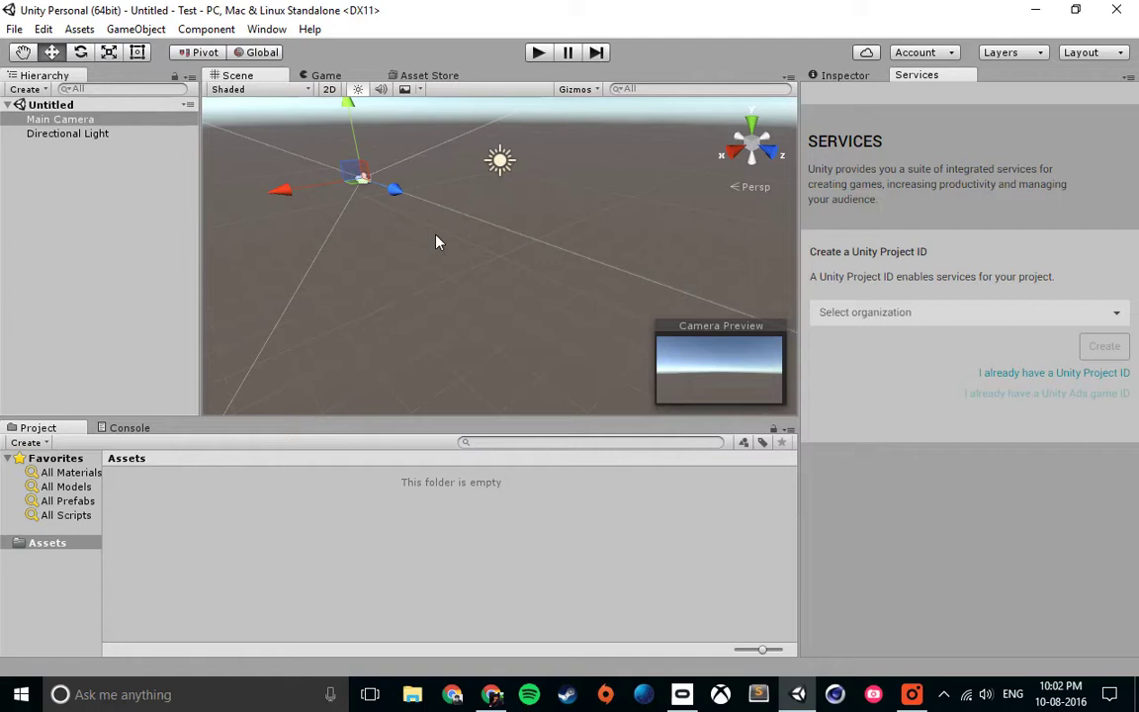
click(437, 242)
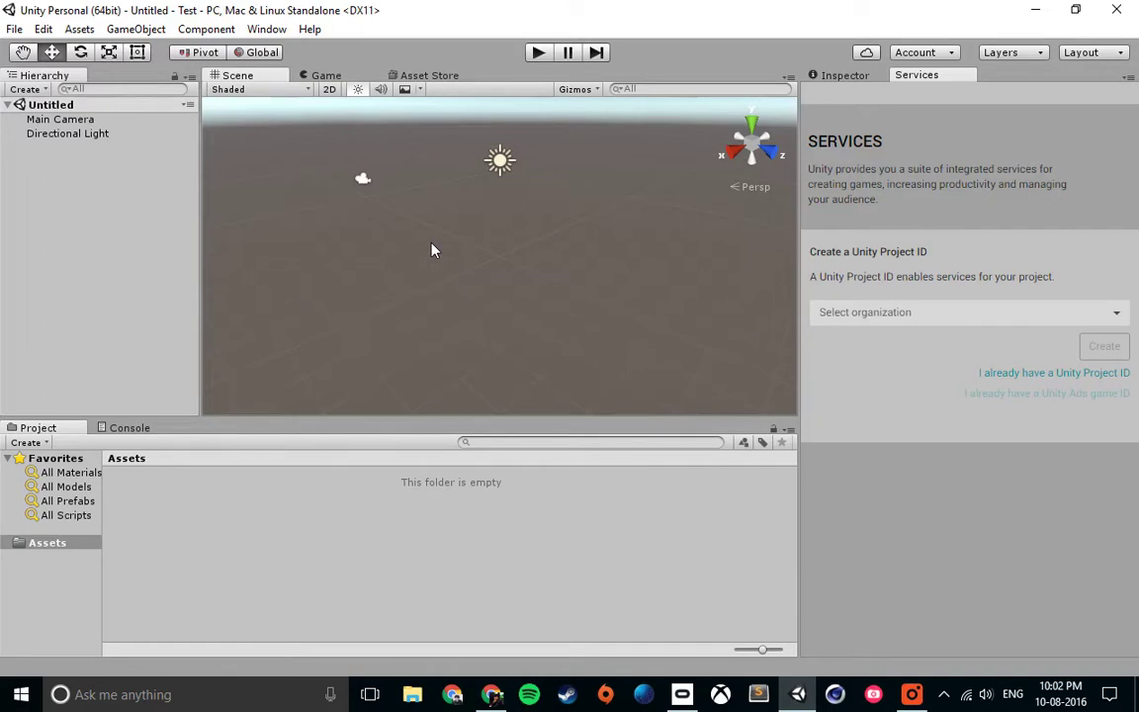
mouse_move(436, 248)
alt+mouse_down()
mouse_move(540, 309)
mouse_move(509, 292)
alt+mouse_up()
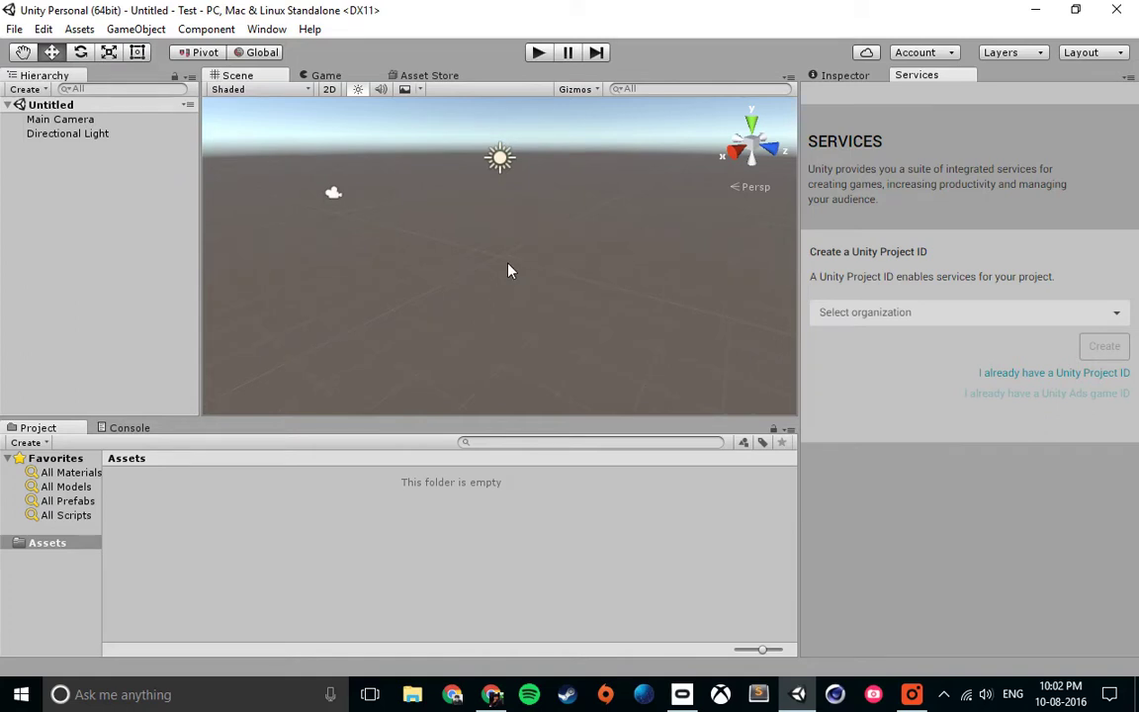
mouse_move(469, 292)
alt+mouse_down()
mouse_move(603, 331)
mouse_move(358, 322)
mouse_move(470, 308)
alt+mouse_up()
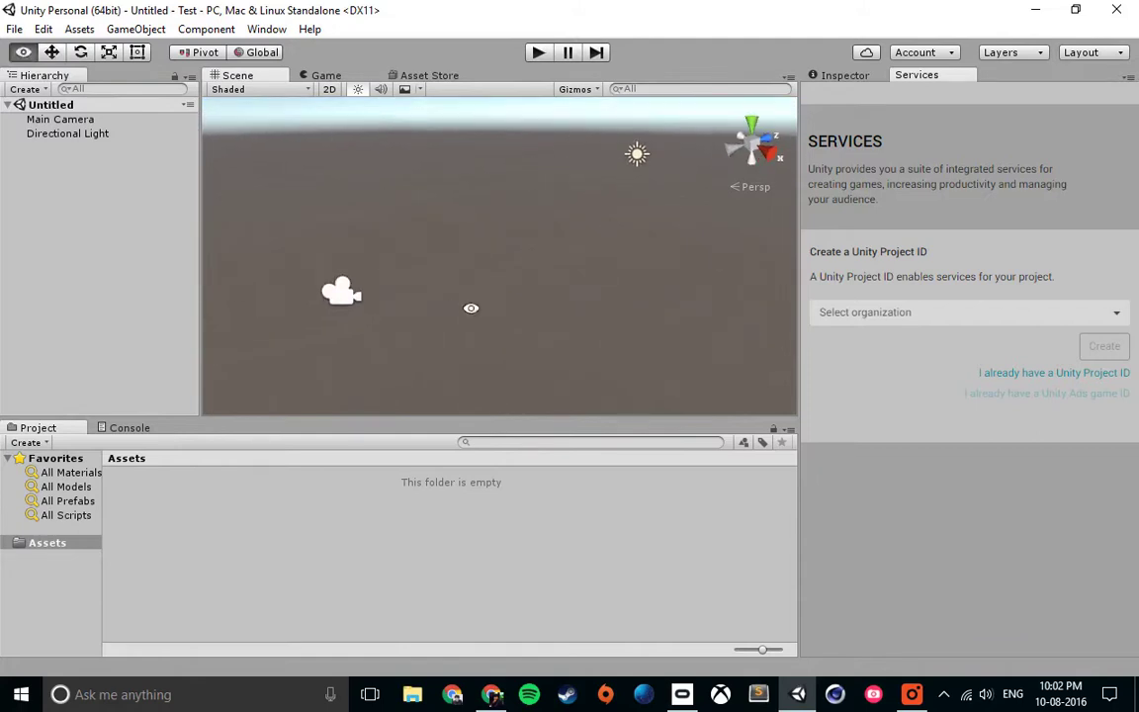
click(338, 287)
mouse_move(385, 372)
alt+mouse_down()
mouse_move(632, 259)
mouse_move(508, 315)
mouse_move(319, 202)
mouse_move(286, 233)
alt+mouse_up()
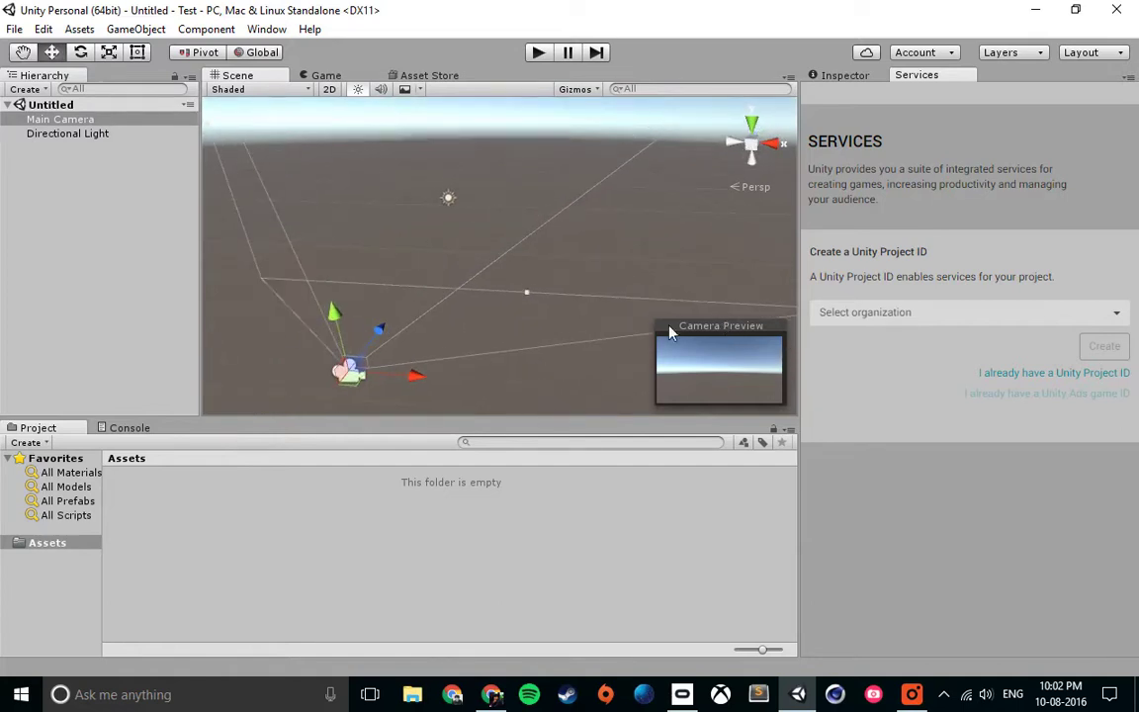
click(472, 381)
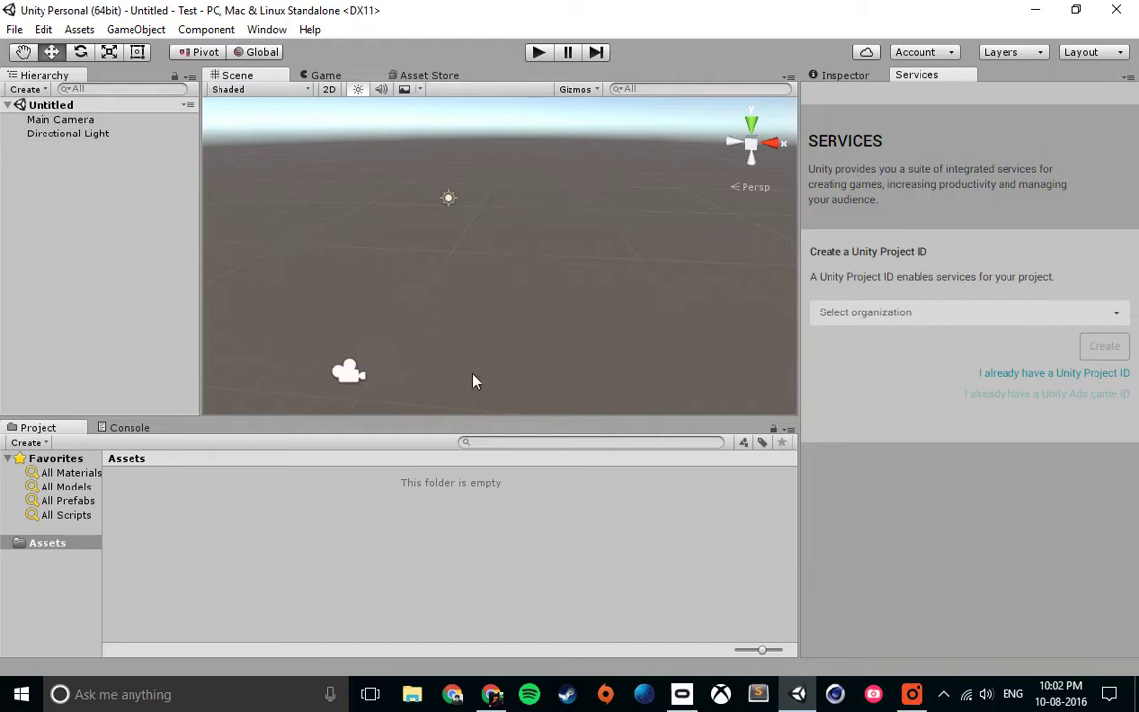
click(348, 371)
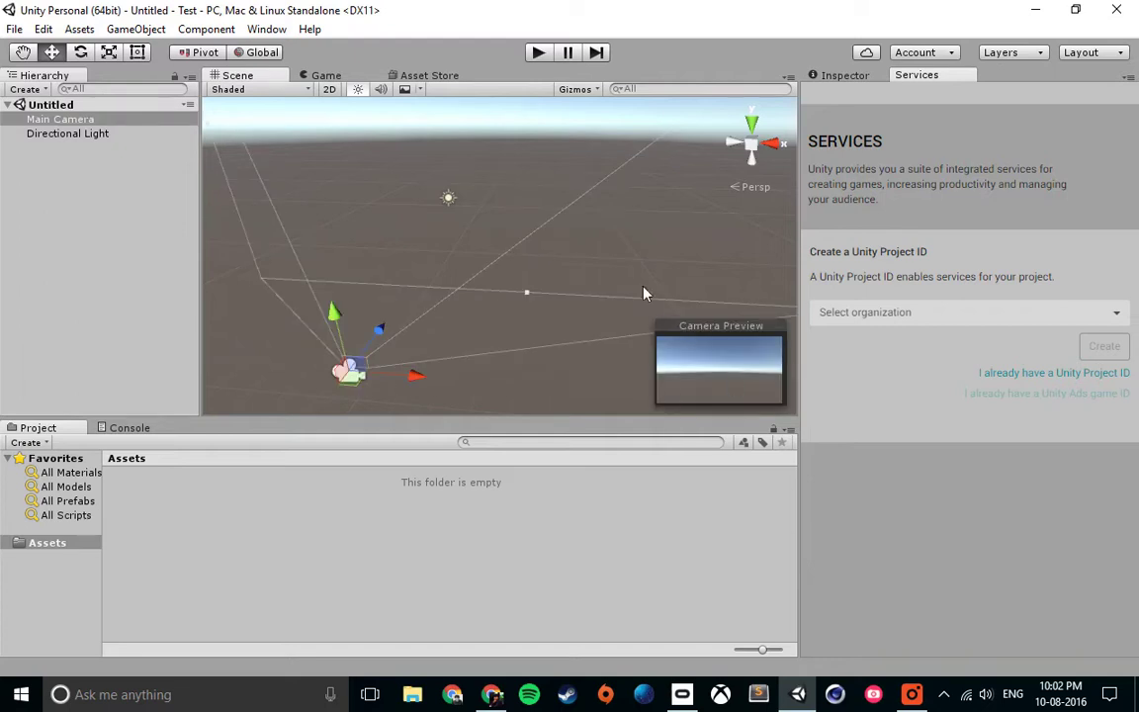
click(314, 76)
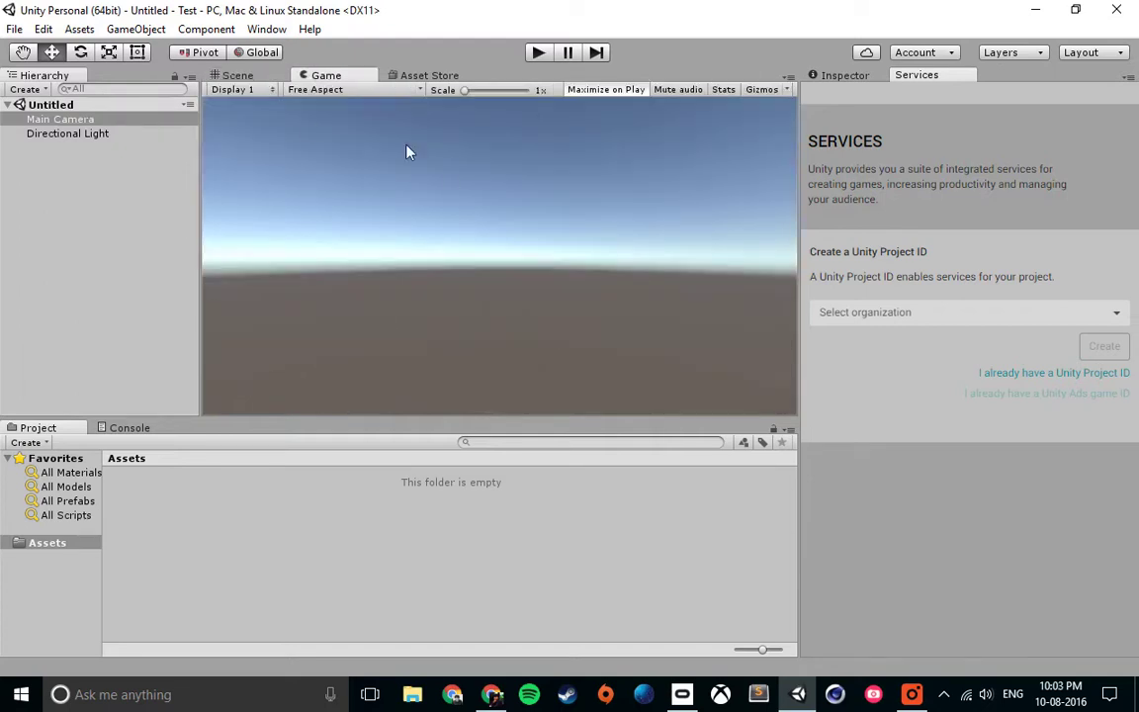
click(238, 74)
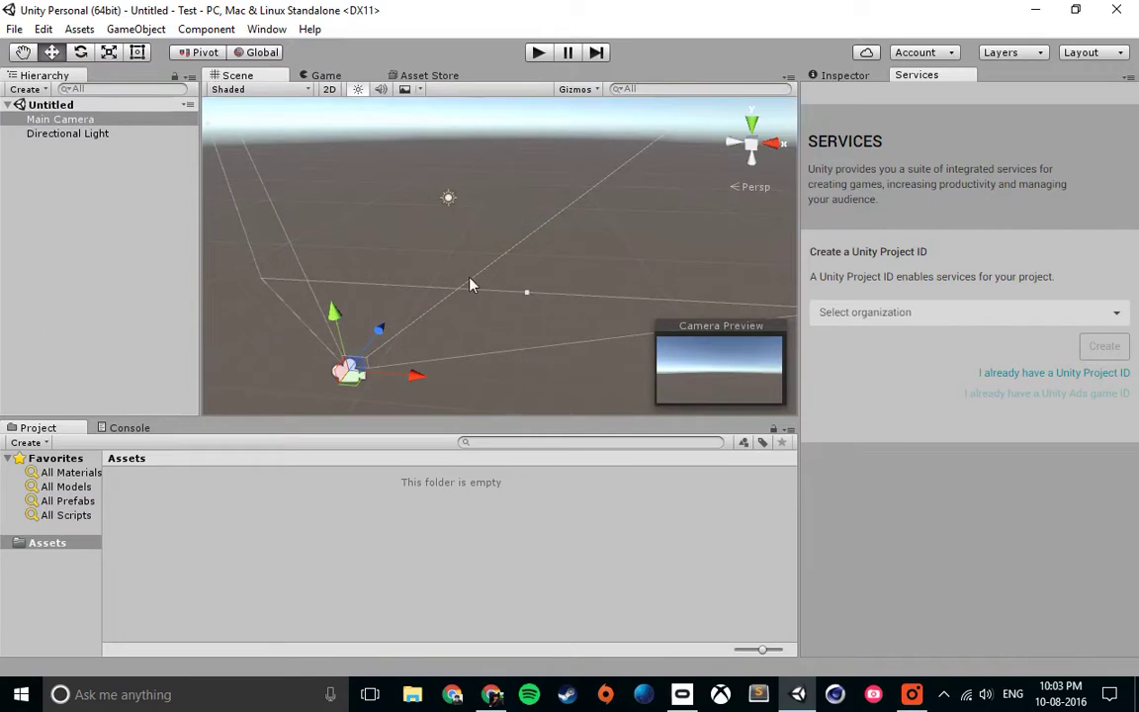
mouse_move(471, 286)
alt+mouse_down()
mouse_move(439, 195)
mouse_move(590, 275)
alt+mouse_up()
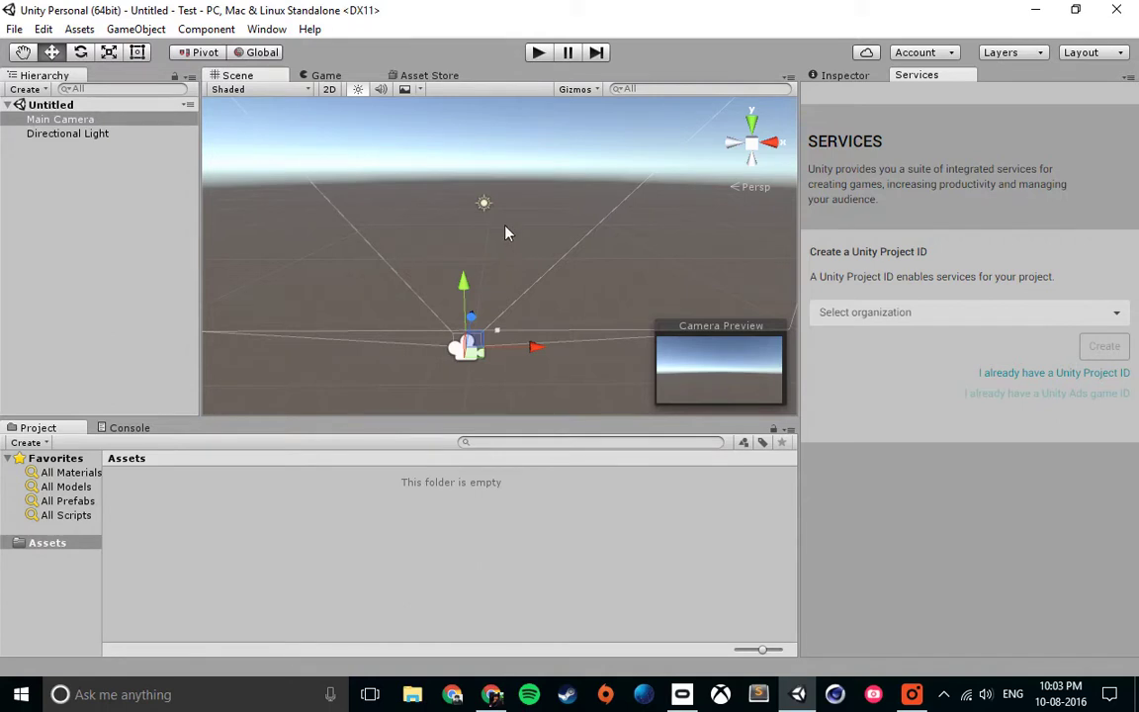
- Add a Cube through GameObject > 3D Object > Cube
click(146, 32)
mouse_move(163, 94)
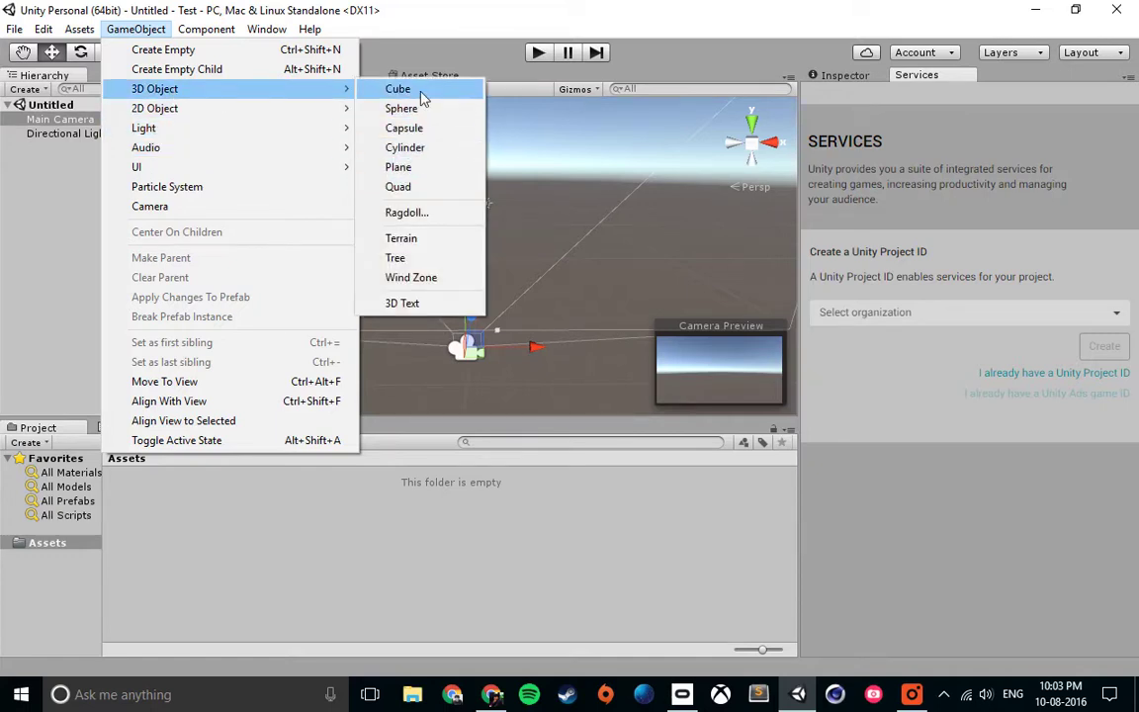
click(423, 97)
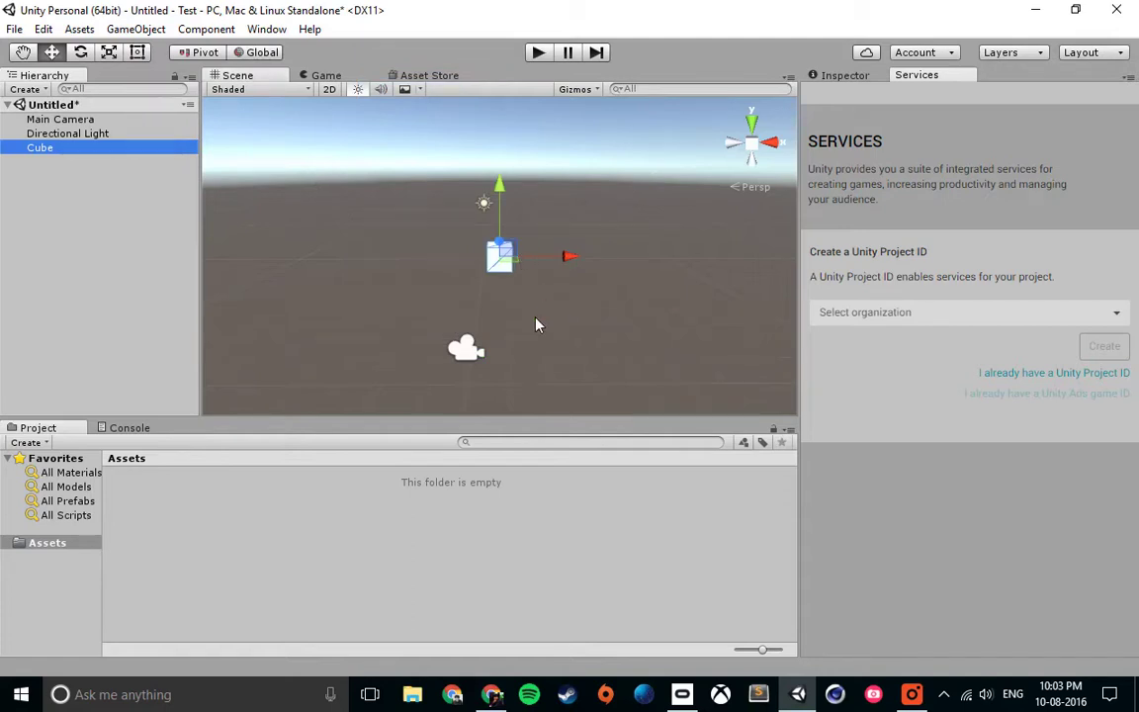
- Select the Cube and drag it to a spot near the middle of the view
right_click(41, 148)
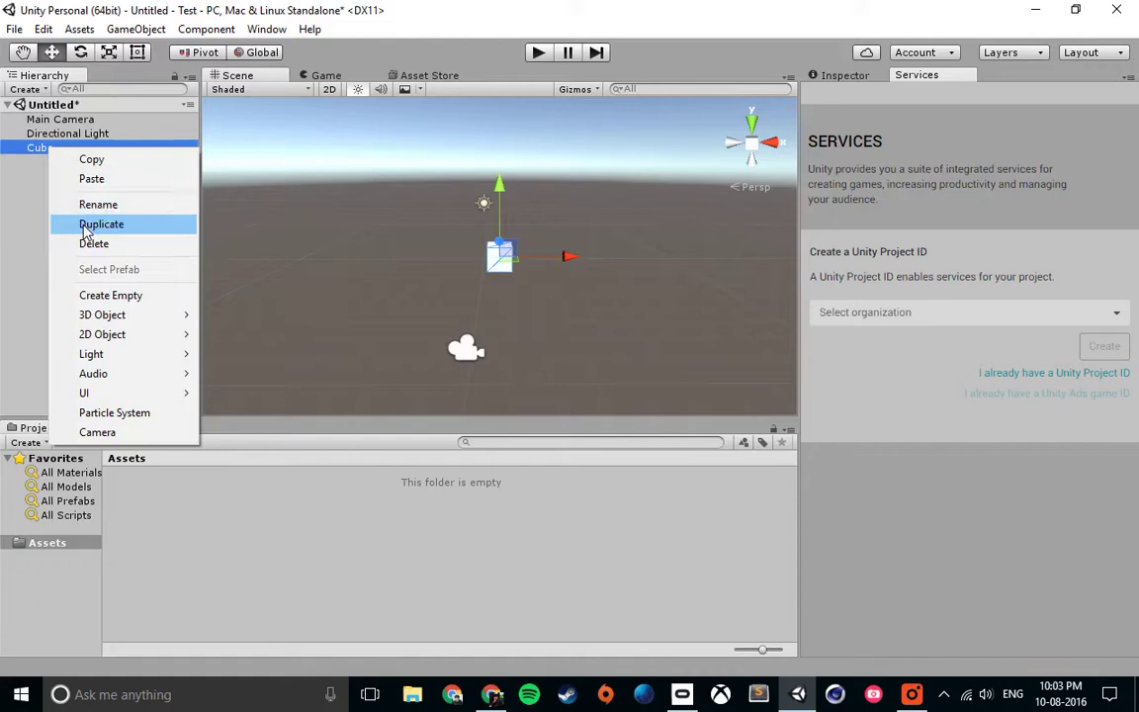
click(280, 234)
mouse_move(381, 280)
alt+mouse_down()
mouse_move(494, 310)
mouse_move(534, 296)
alt+mouse_up()
click(511, 266)
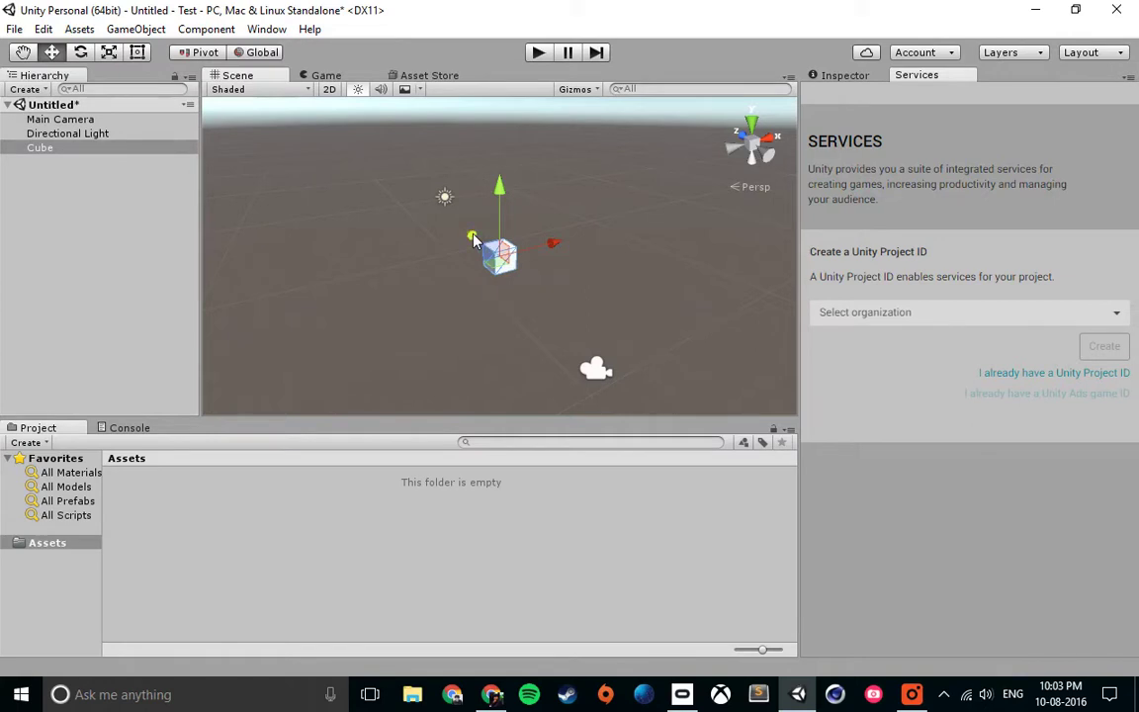
drag(475, 240, 491, 208)
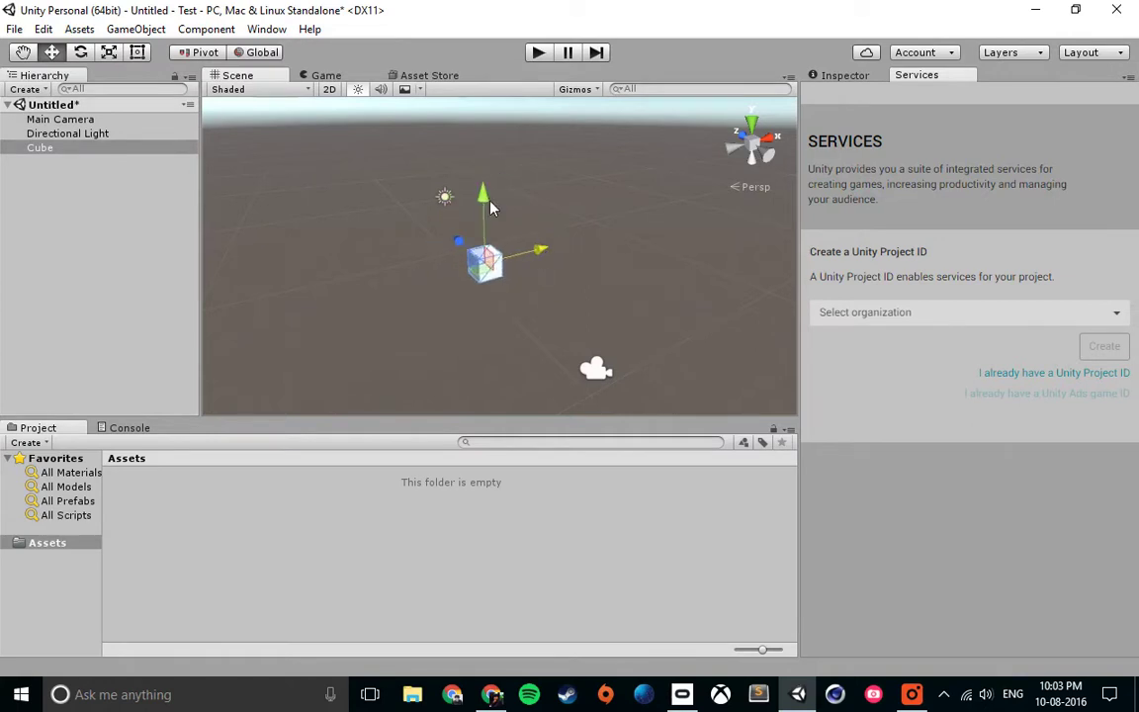
- Rotate the Cube to Y 40.329, Z -19.073 and scale it to 1.444517
mouse_move(436, 189)
alt+mouse_down()
mouse_move(457, 326)
mouse_move(284, 224)
alt+mouse_up()
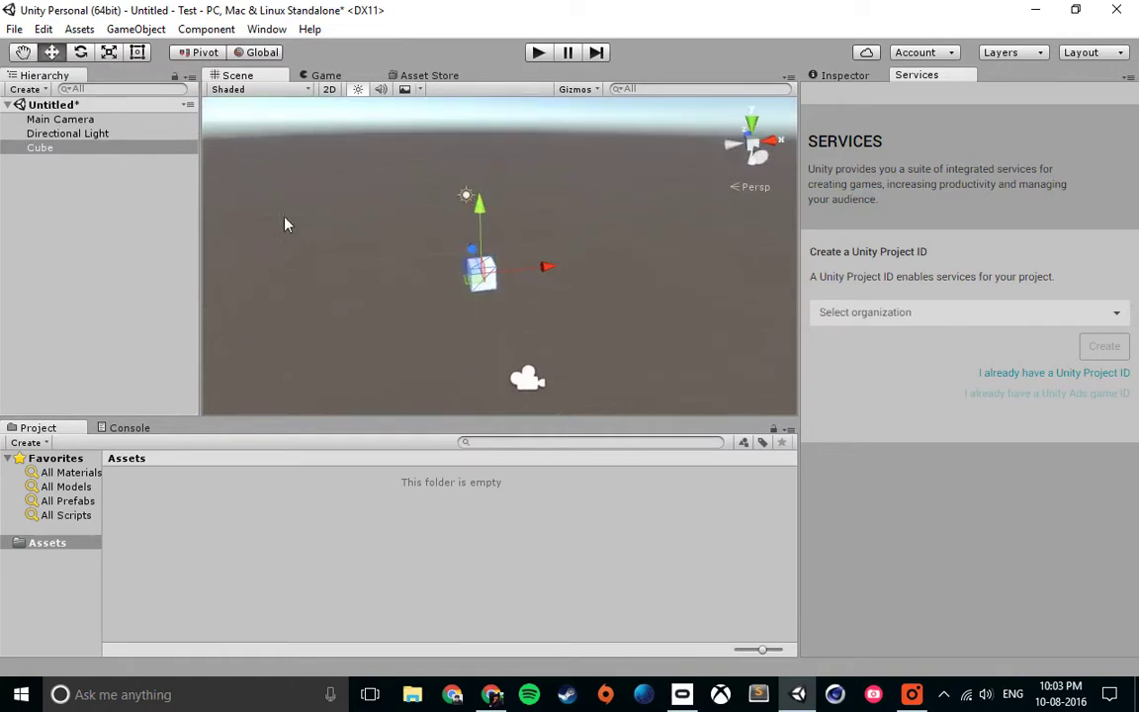
click(80, 52)
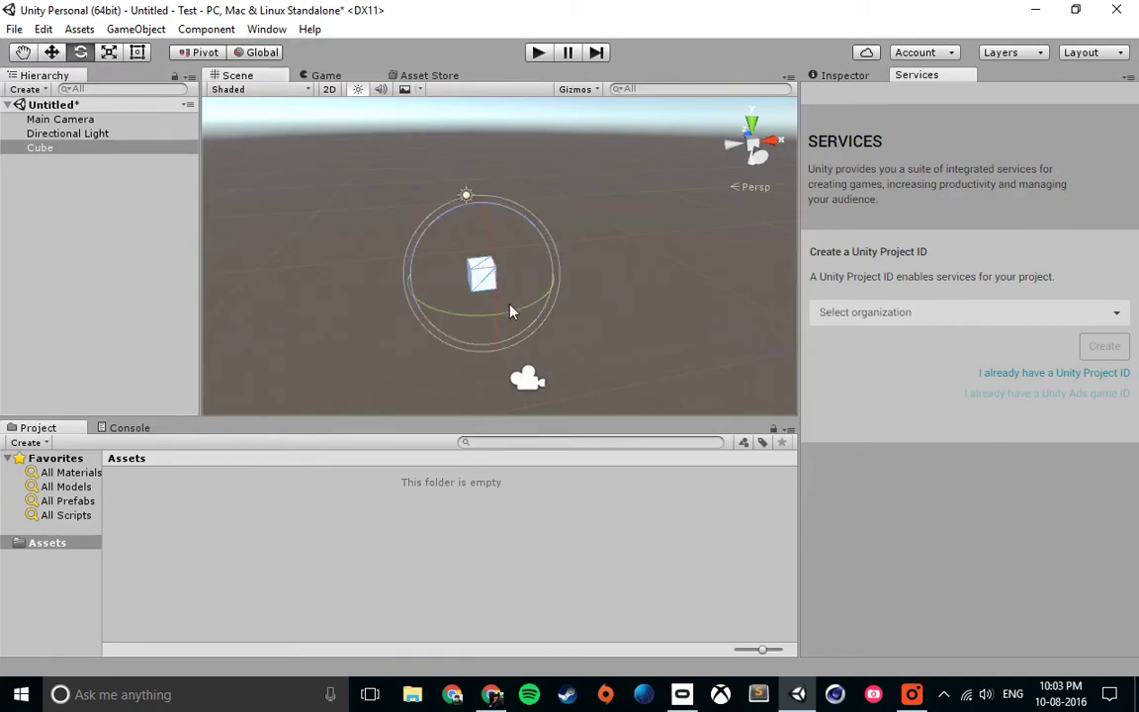
drag(510, 311, 542, 267)
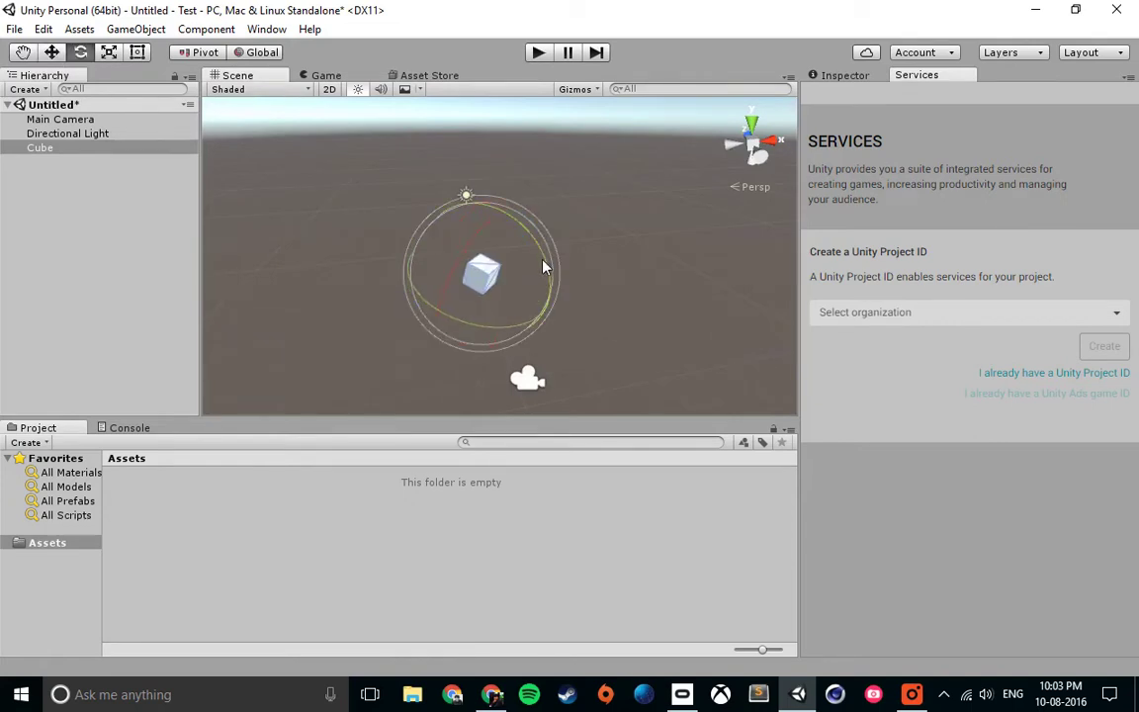
click(109, 51)
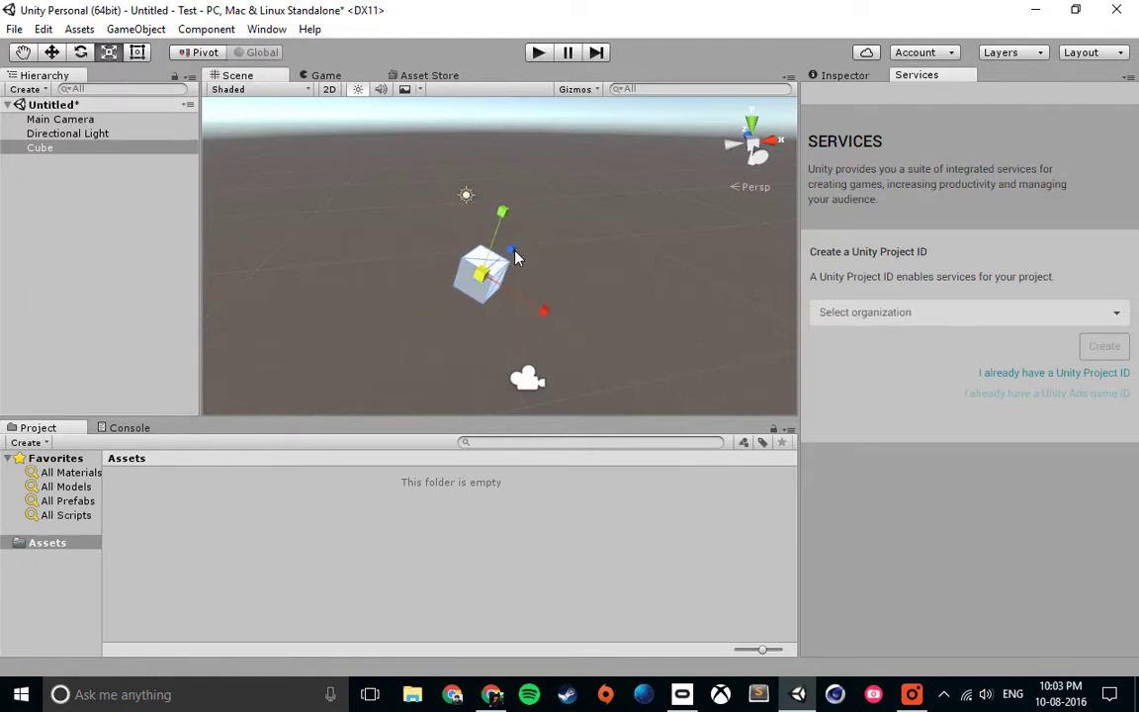
- Check the Cube through the camera in the Game view, then reselect it in the Scene view
click(527, 377)
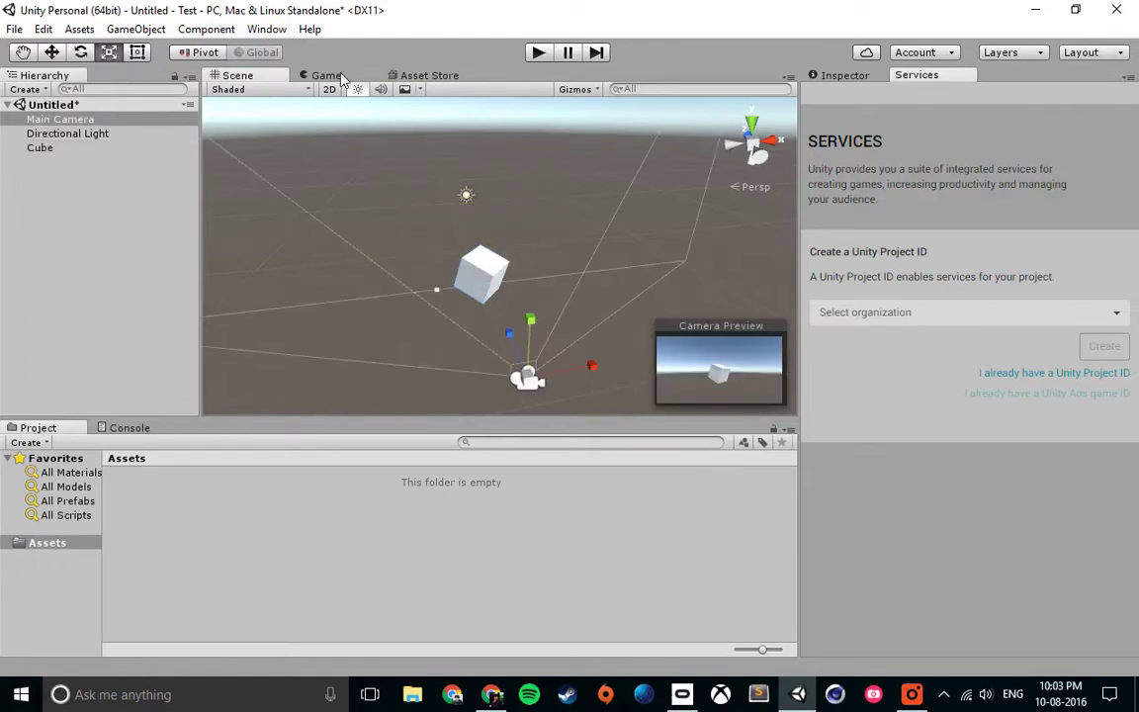
key(ctrl+2)
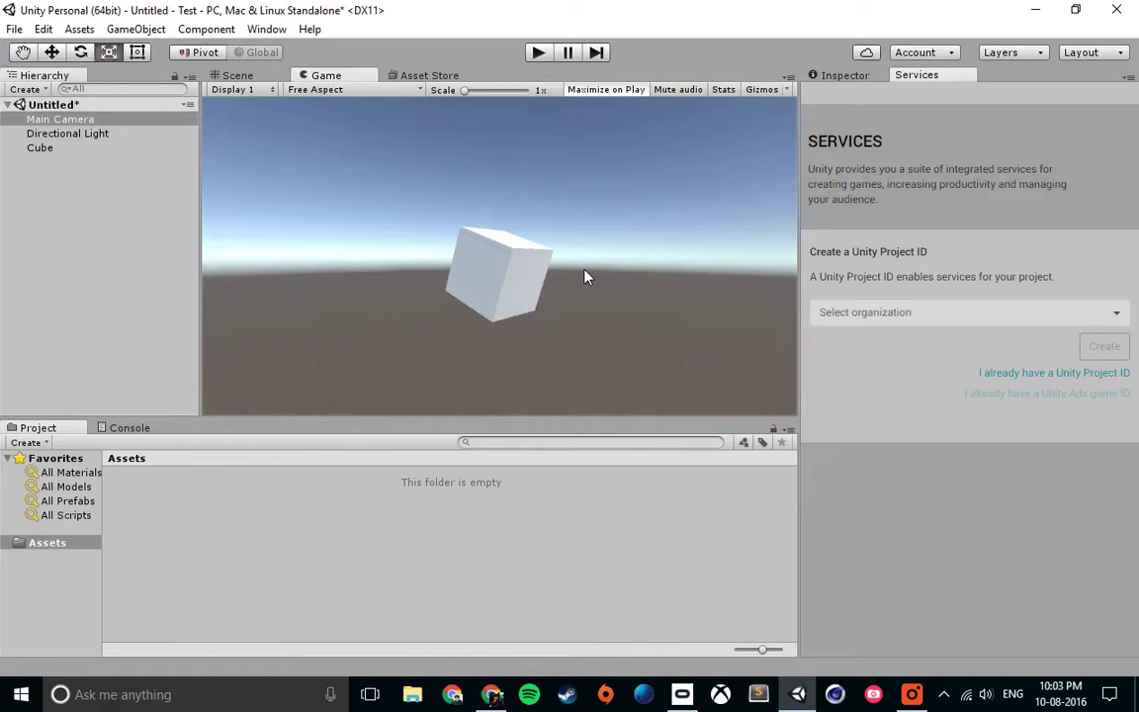
click(237, 76)
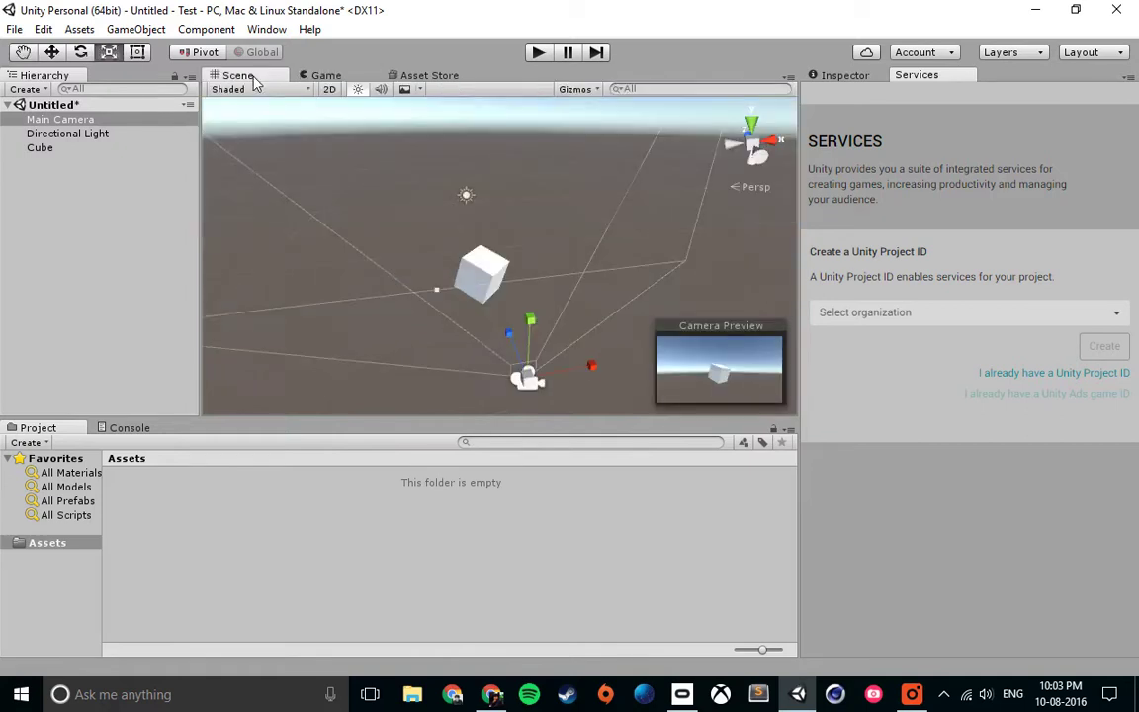
click(486, 249)
- Scale the Cube uniformly to 1.629012 and shift it along X to 0.29
click(842, 76)
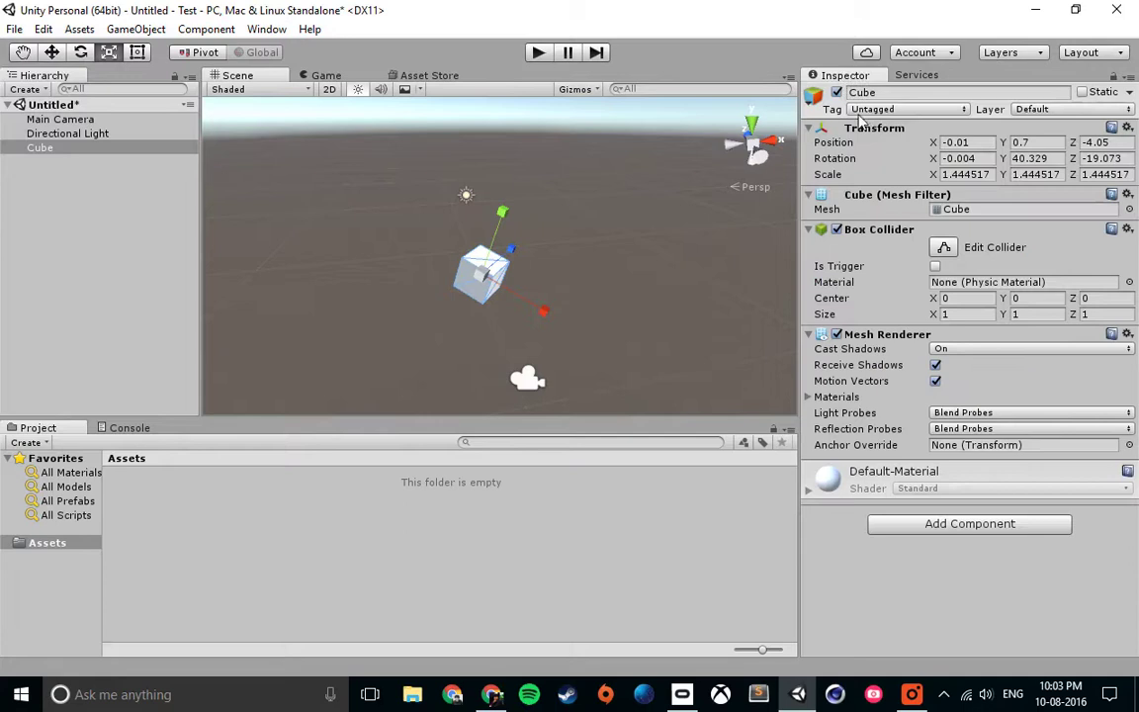
drag(481, 272, 499, 259)
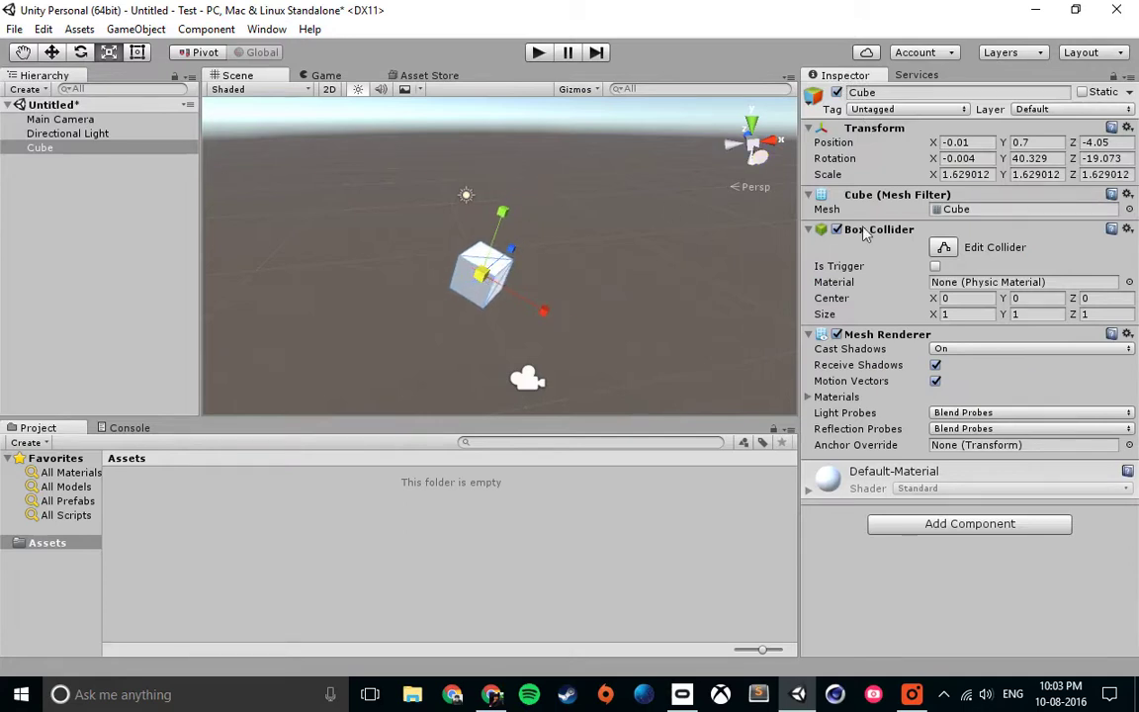
click(52, 50)
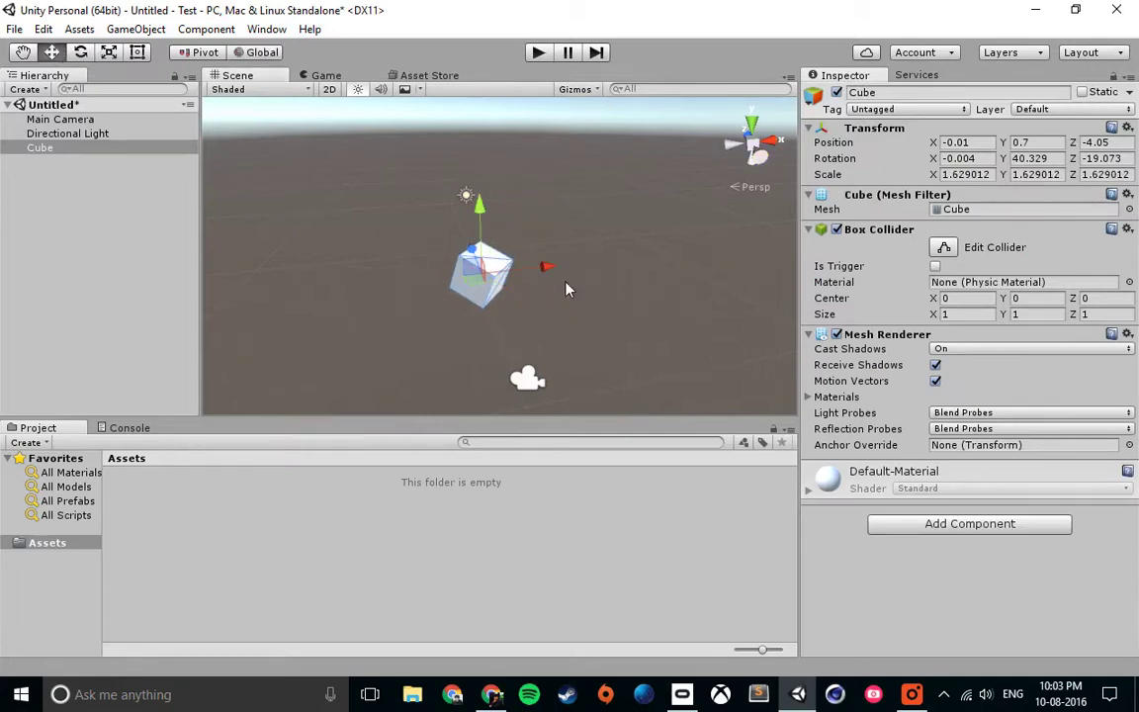
drag(543, 271, 660, 161)
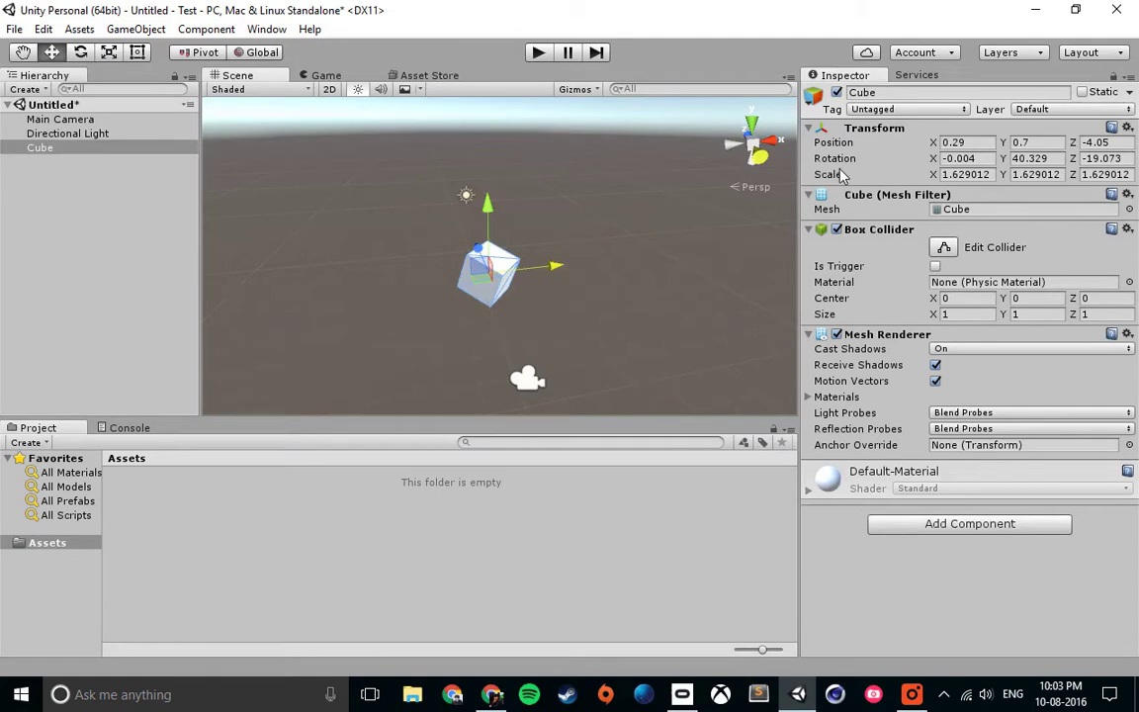
- Deselect the Cube, orbit the Scene view slightly and start Play mode
click(552, 317)
alt+drag(551, 317, 567, 245)
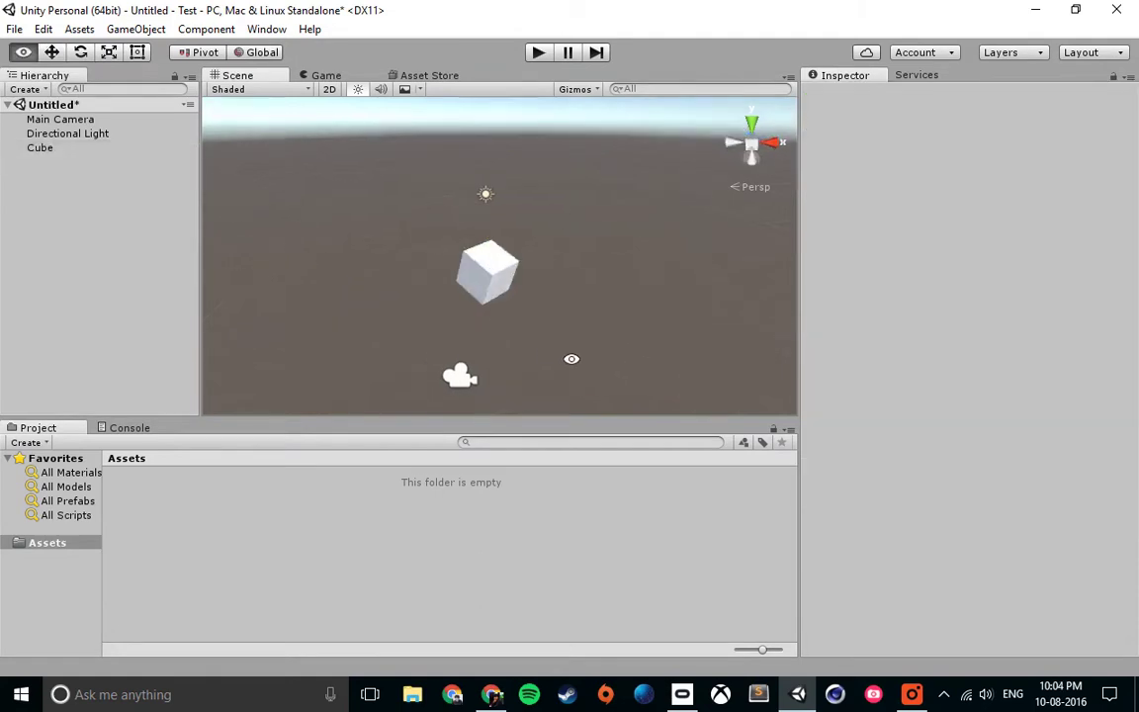
click(540, 56)
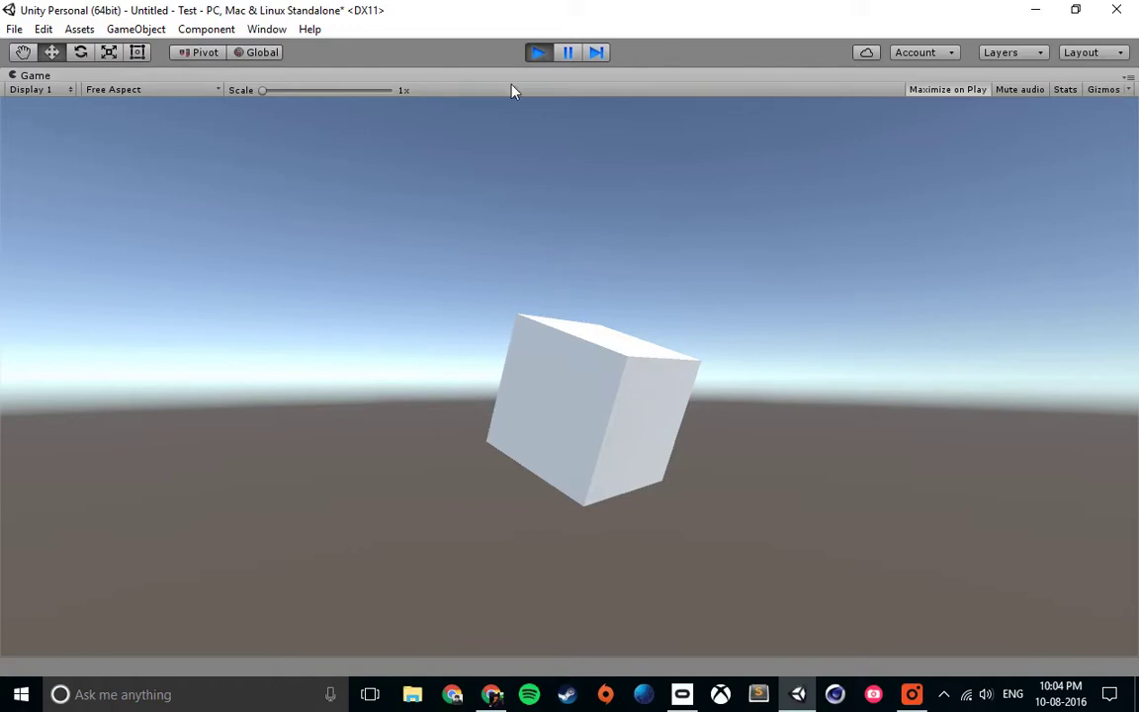
- Stop Play mode to return to the normal editor layout
click(536, 56)
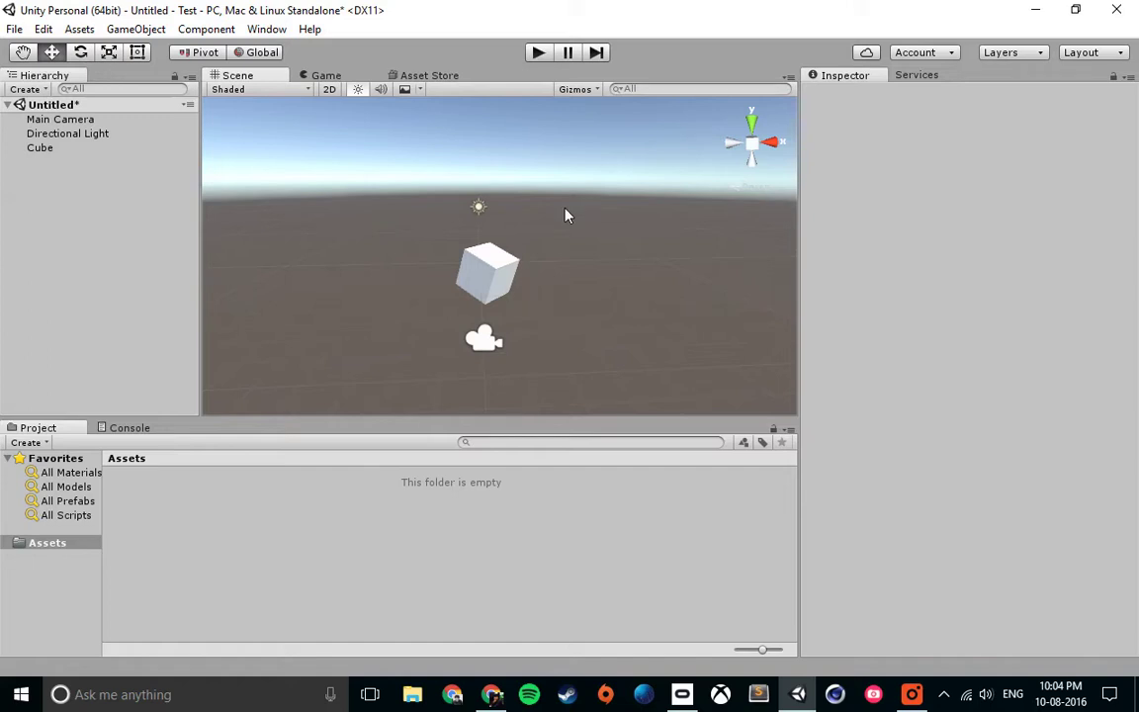
- Open Build Settings, then show the PC, Mac & Linux Standalone Player settings via Edit > Project Settings > Player
click(17, 30)
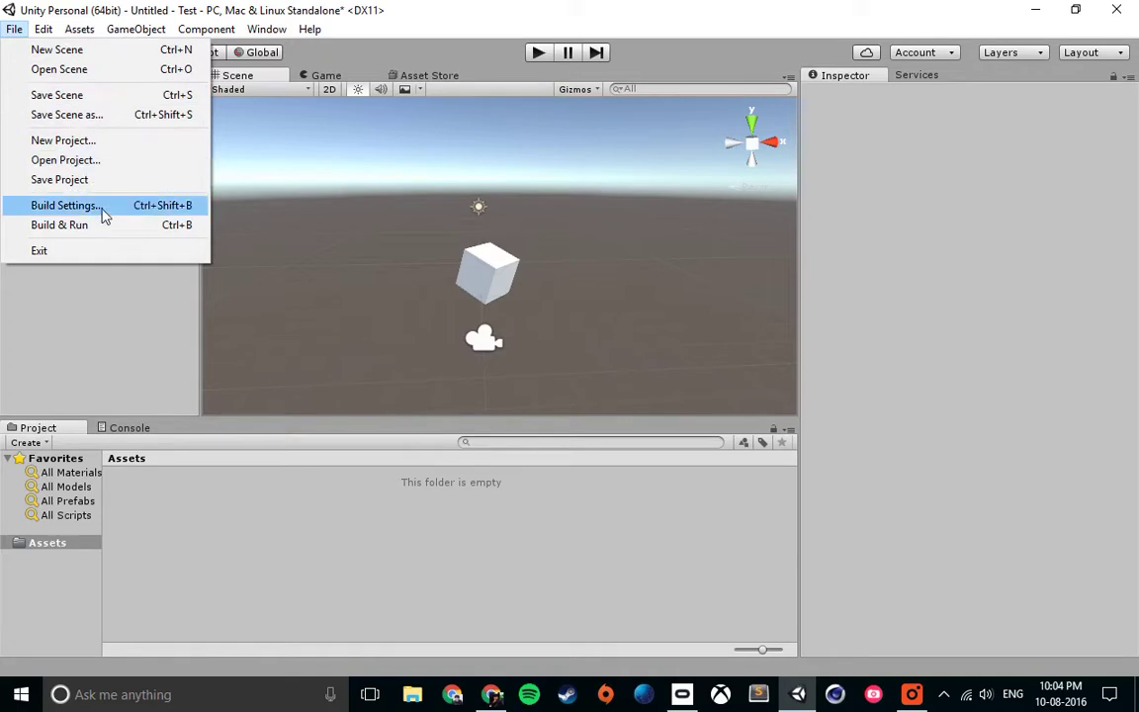
click(66, 206)
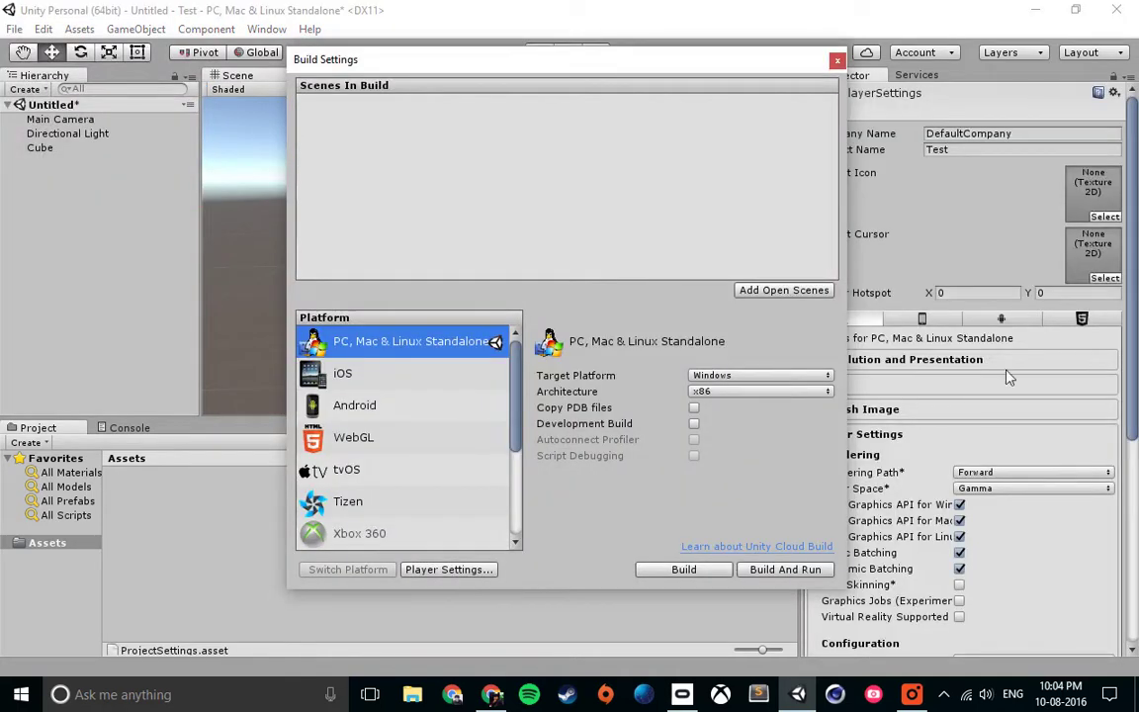
click(750, 49)
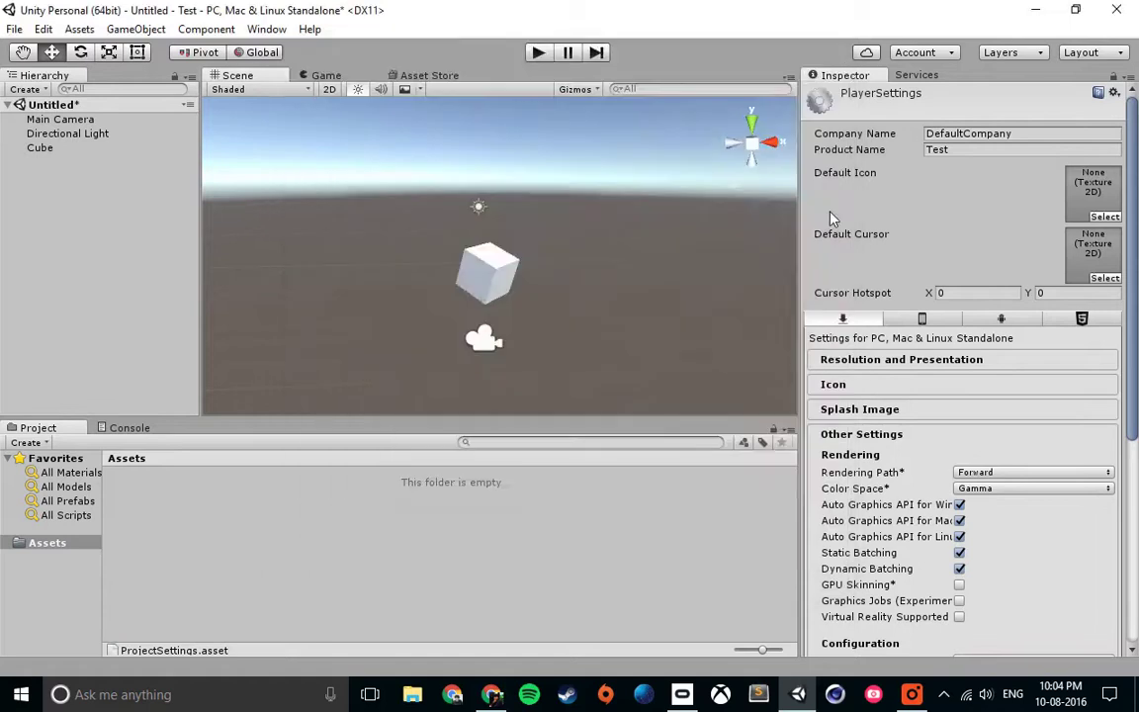
click(43, 29)
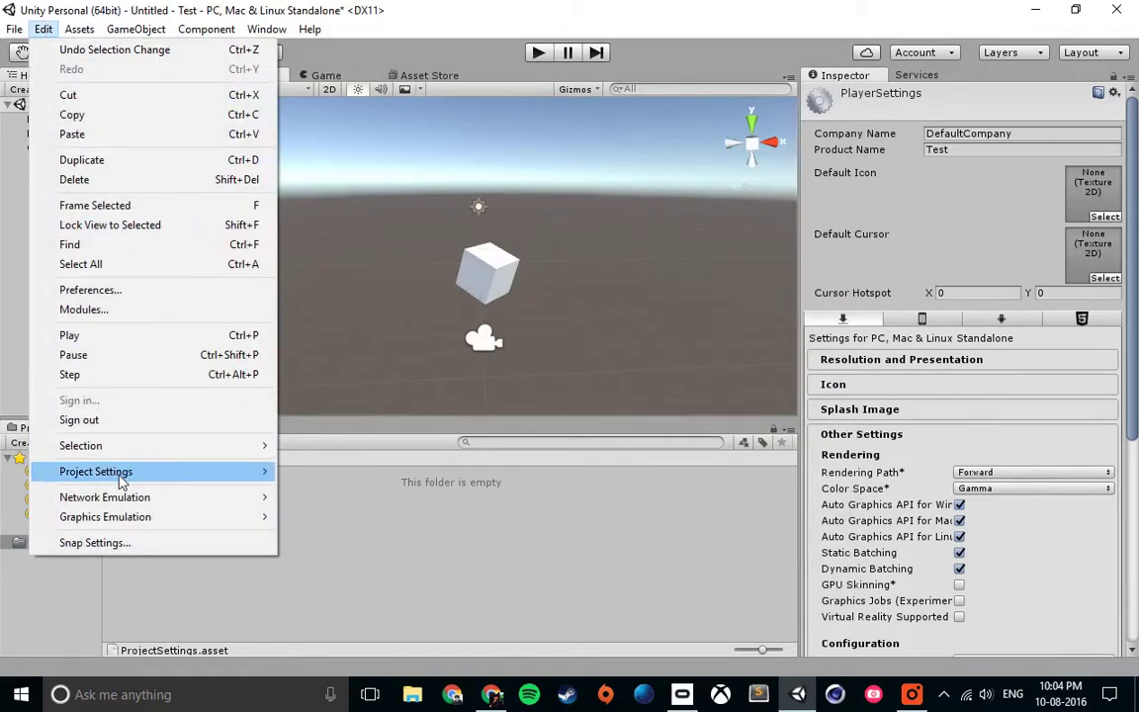
mouse_move(123, 475)
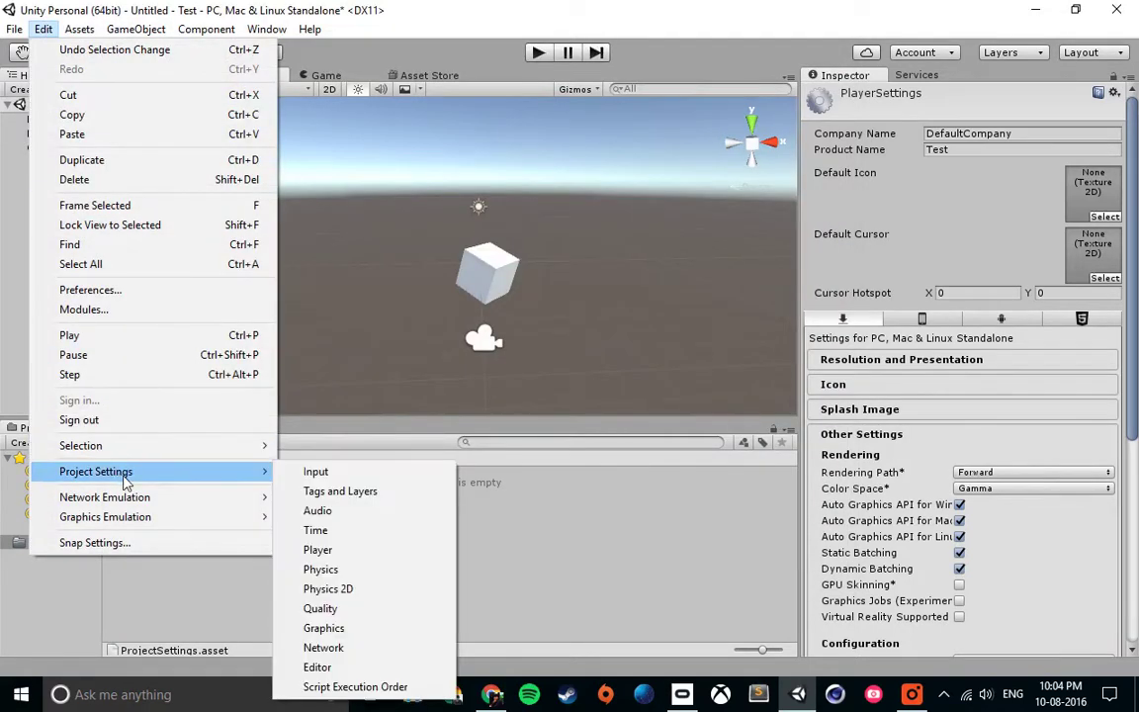
click(336, 550)
- Enable Virtual Reality Supported and add OpenVR to the Virtual Reality SDKs list
scroll(831, 321, down, 3)
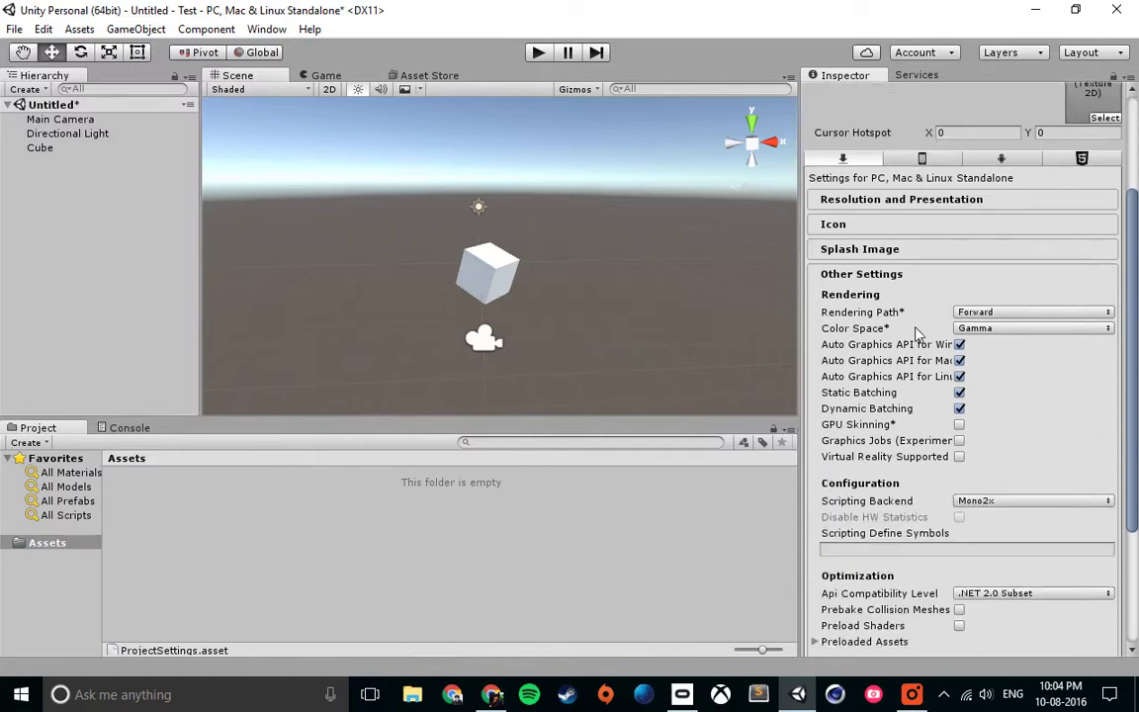
scroll(826, 324, down, 2)
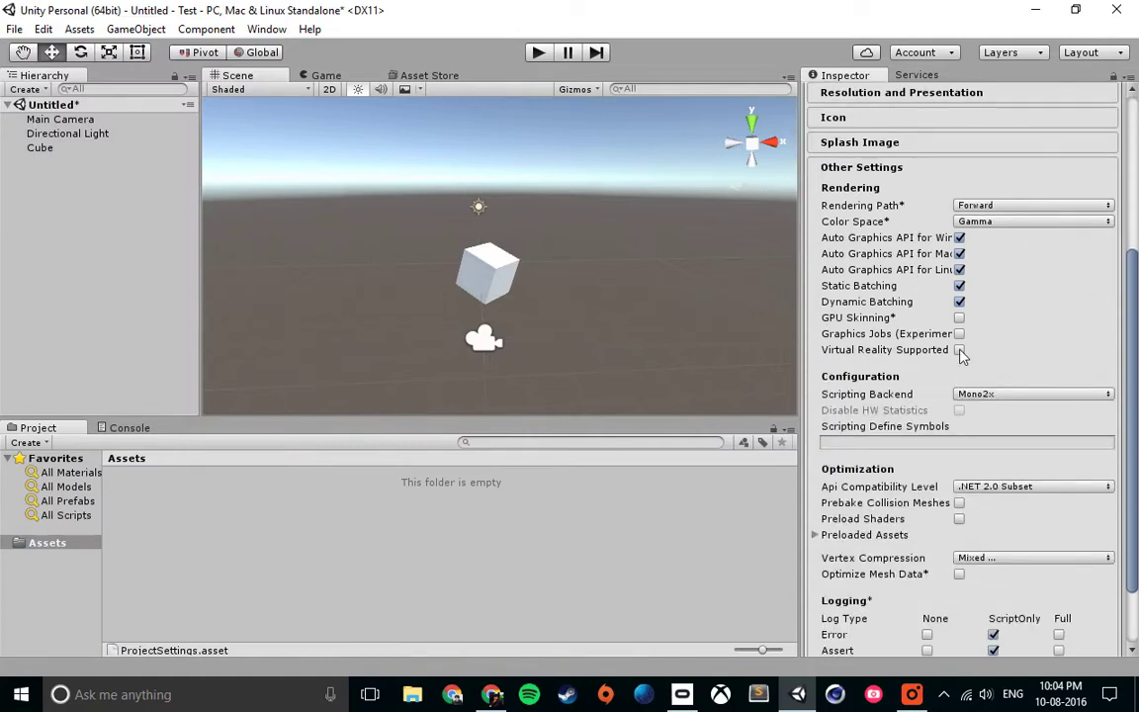
click(958, 351)
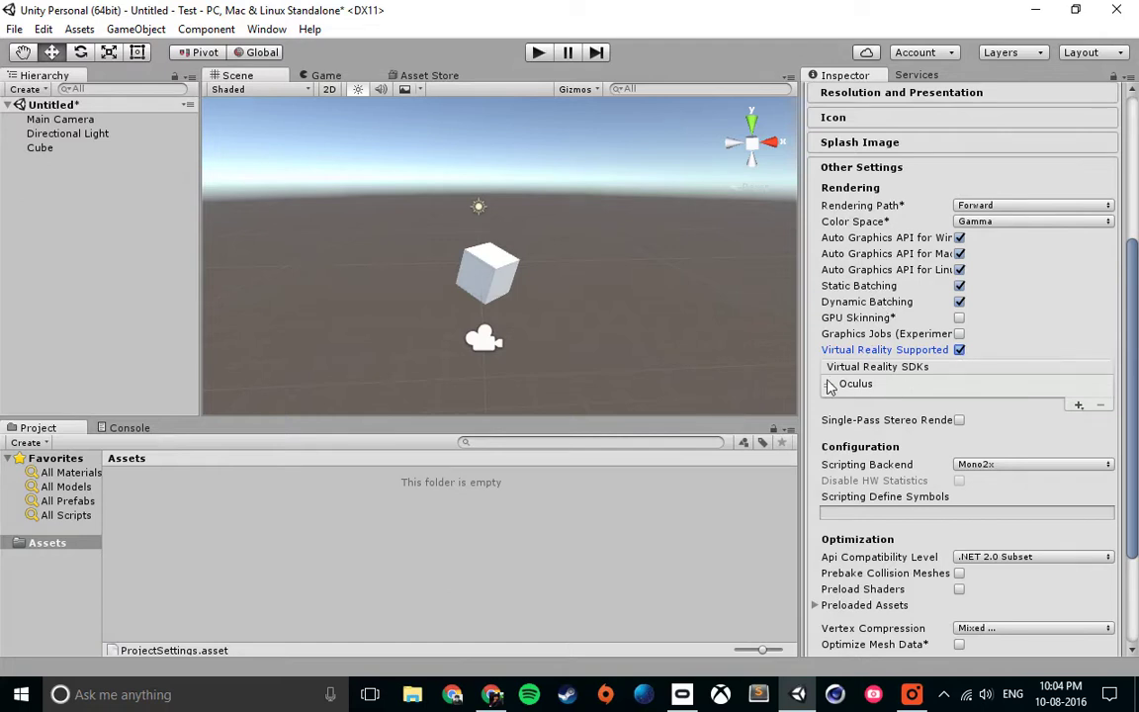
click(1078, 406)
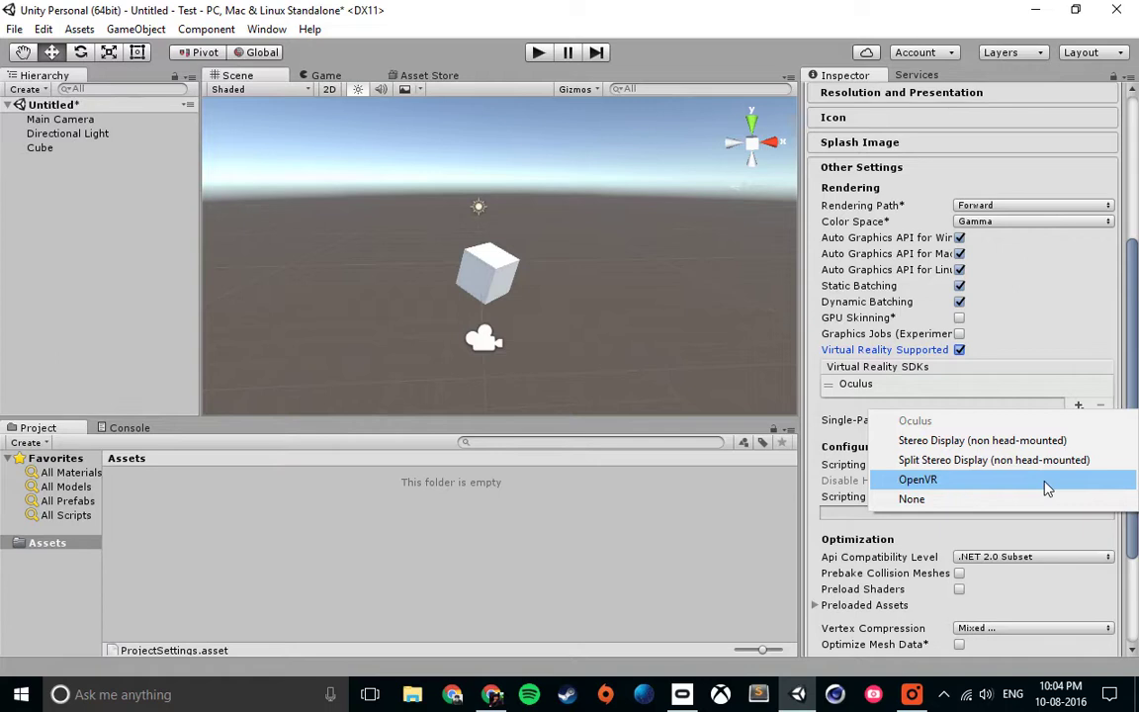
click(684, 244)
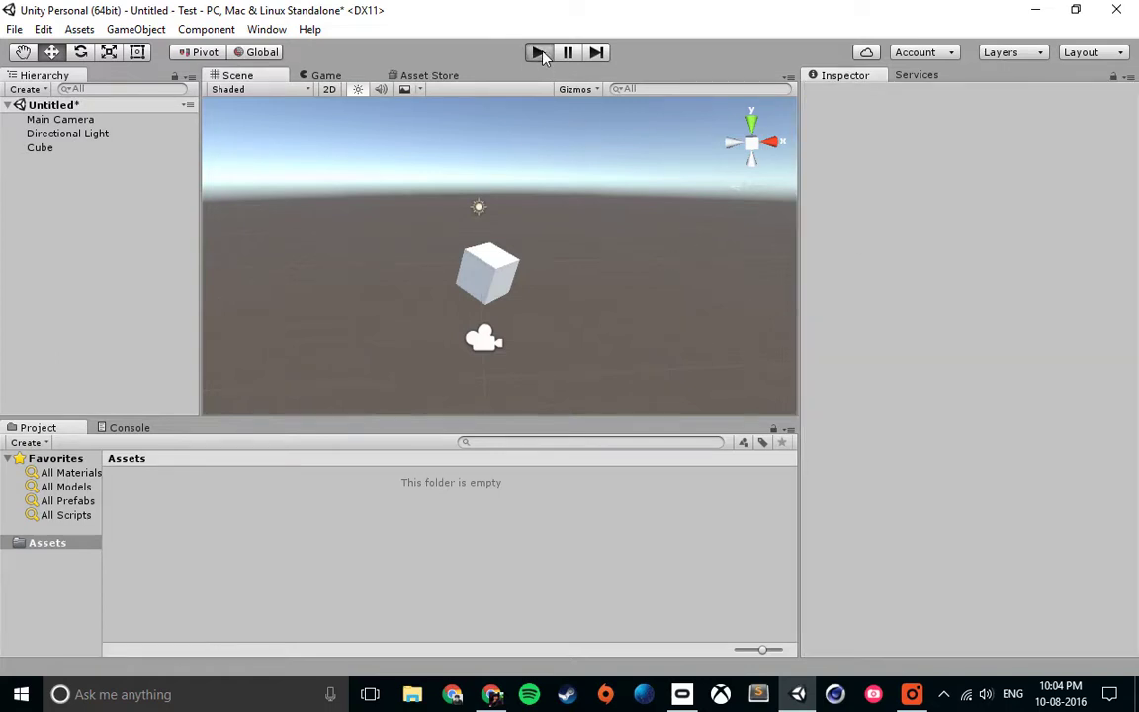
- Run the VR-enabled scene briefly, stop it, and bring up the File menu
click(540, 54)
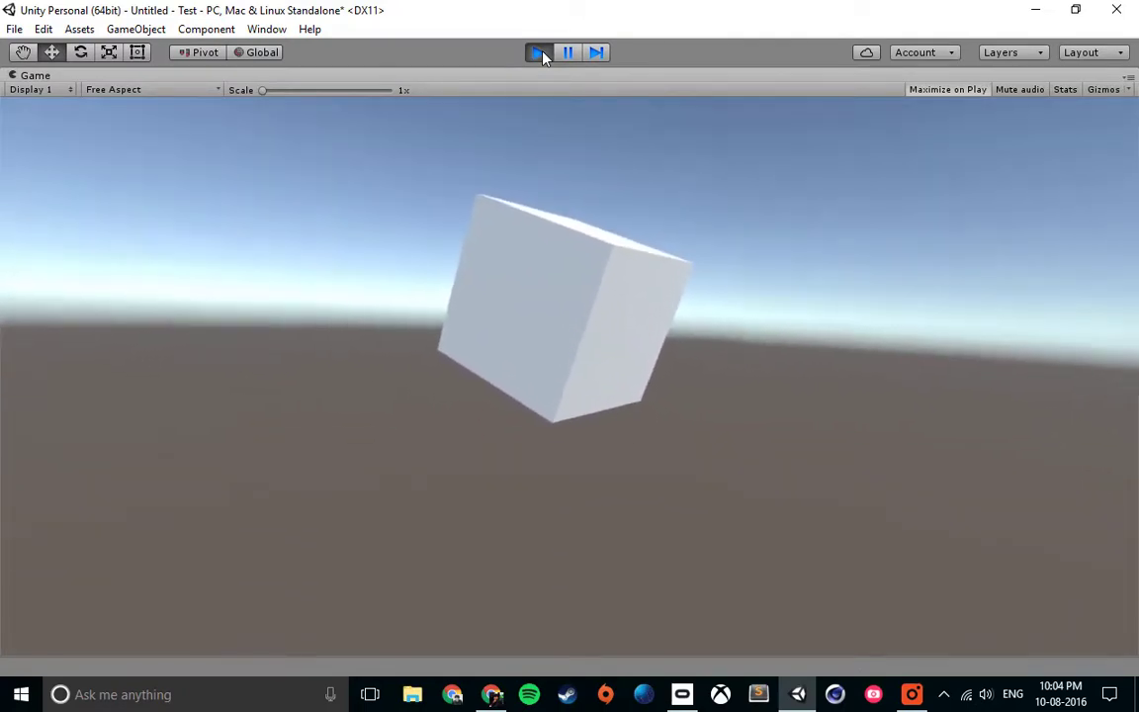
click(541, 55)
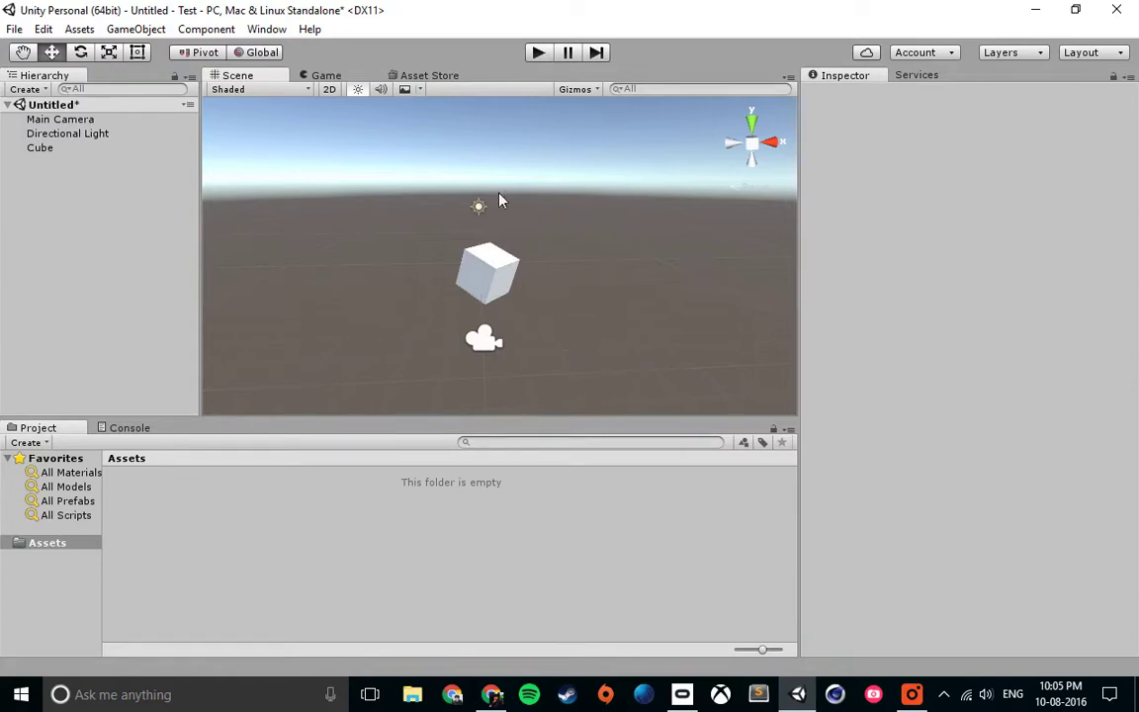
click(15, 30)
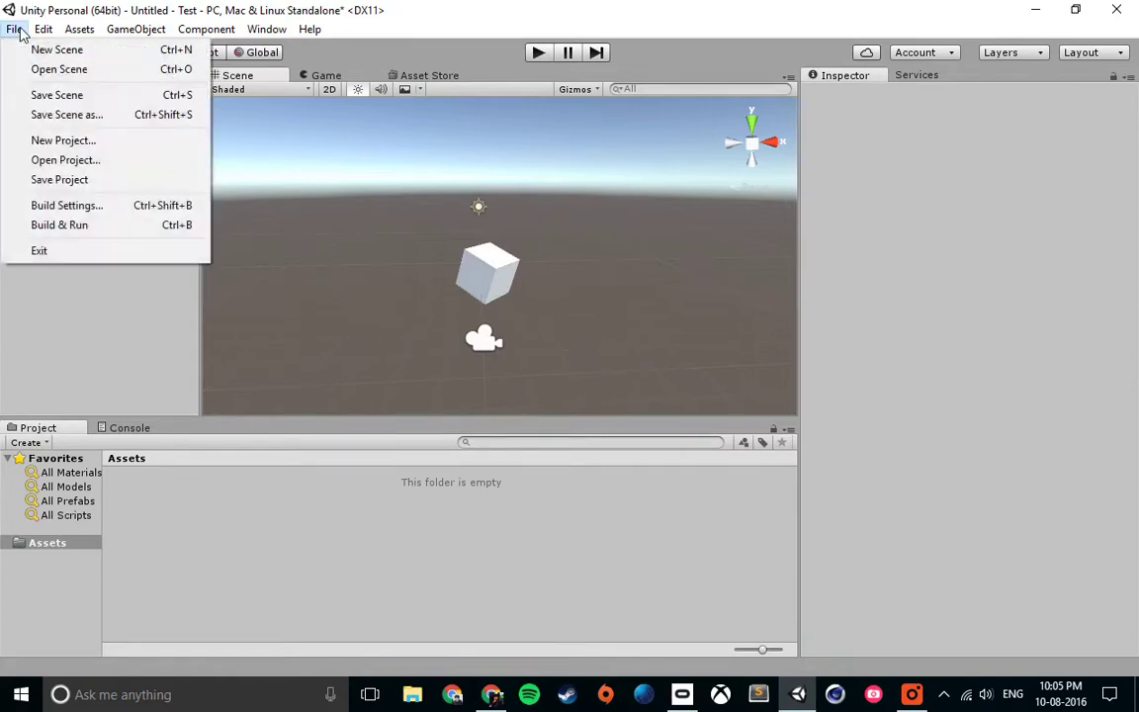
- Build the Windows x86 standalone player from Build Settings, saving it as 'Test'
click(69, 205)
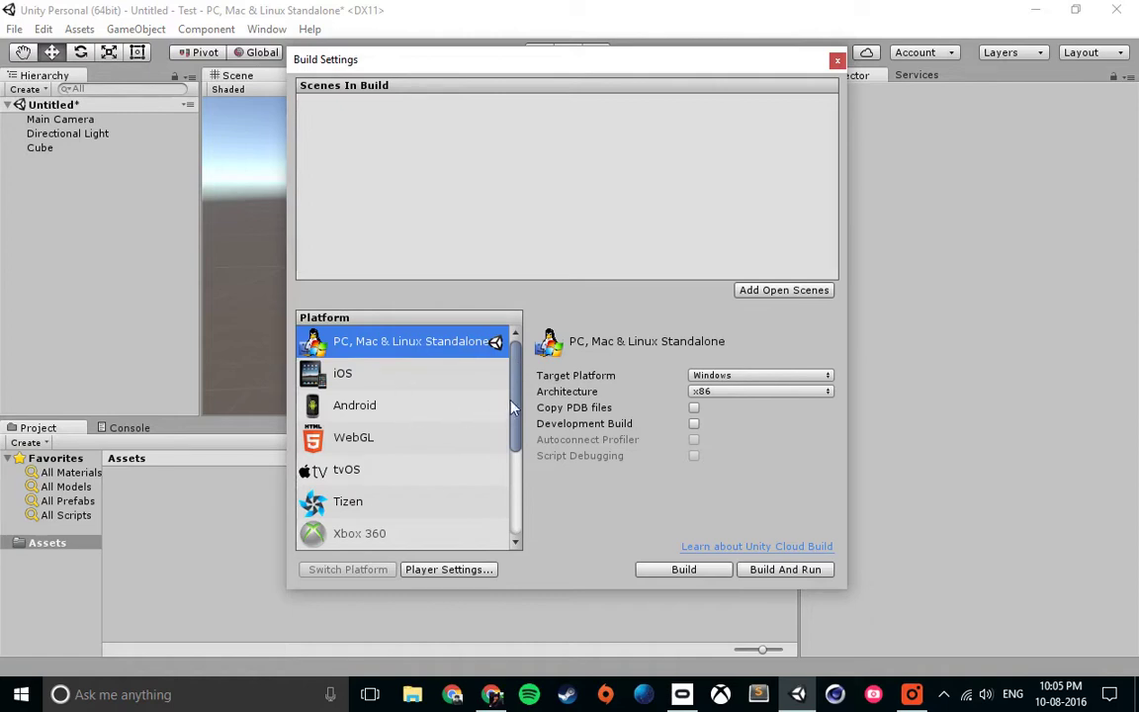
scroll(513, 408, down, 2)
scroll(368, 351, up, 2)
click(713, 573)
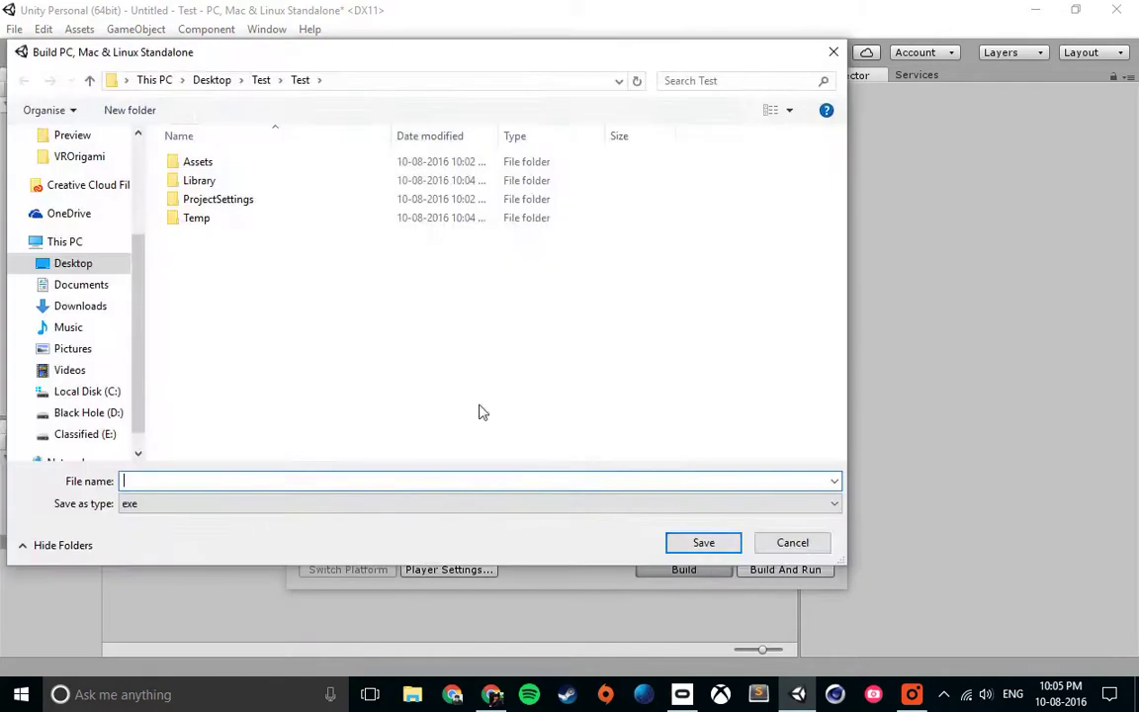
text(Test)
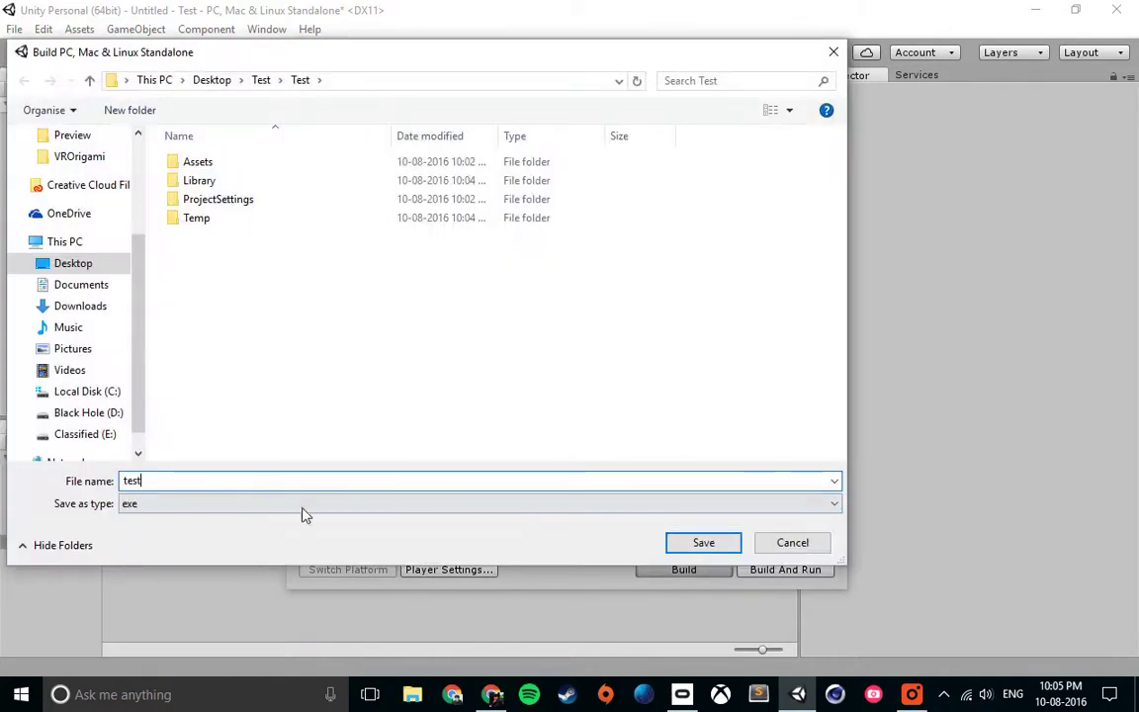
click(700, 541)
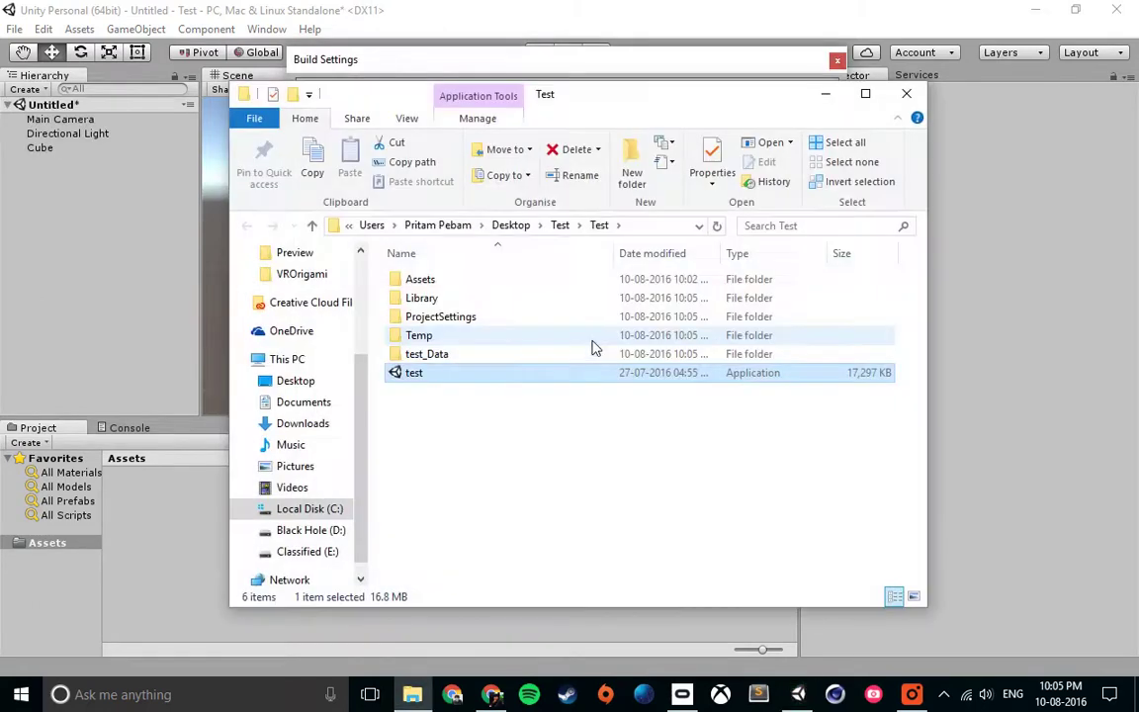
- Launch test.exe and play it at 1280 x 800 with Fantastic quality
double_click(400, 372)
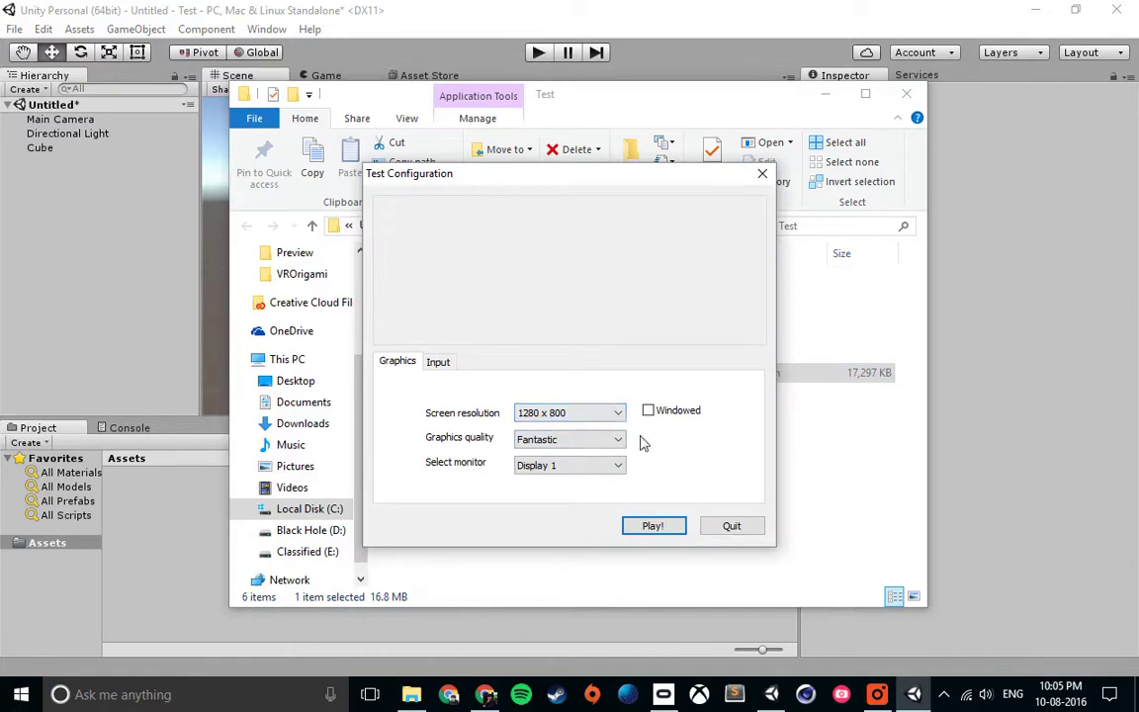
click(664, 529)
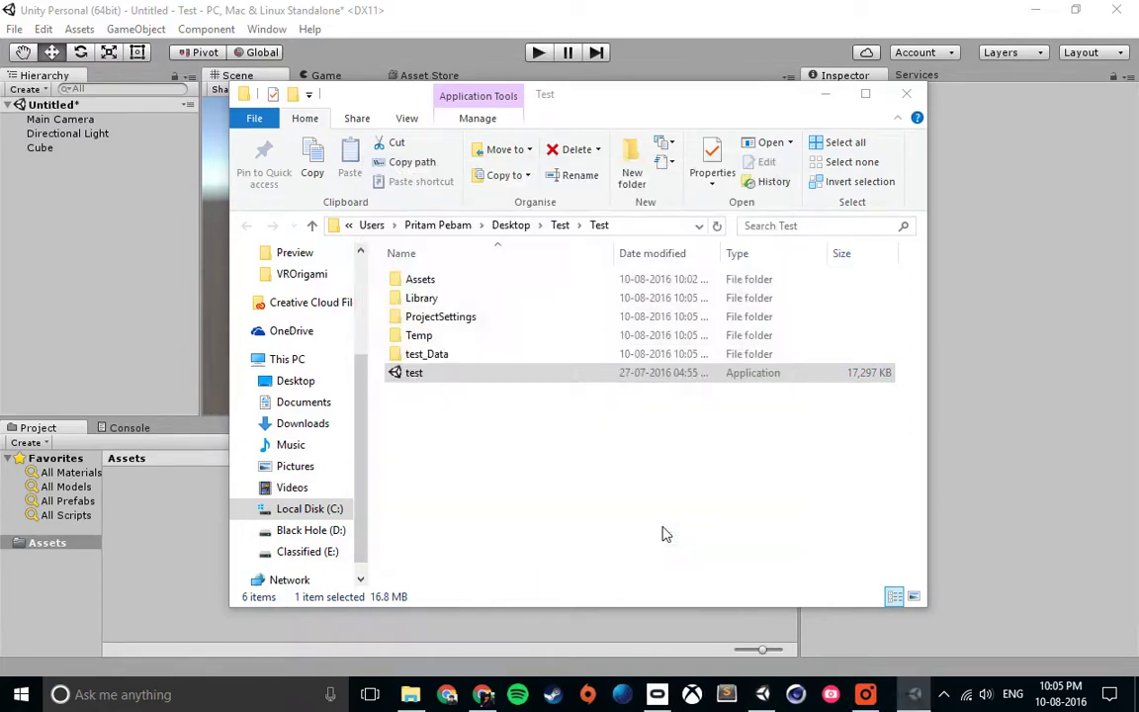